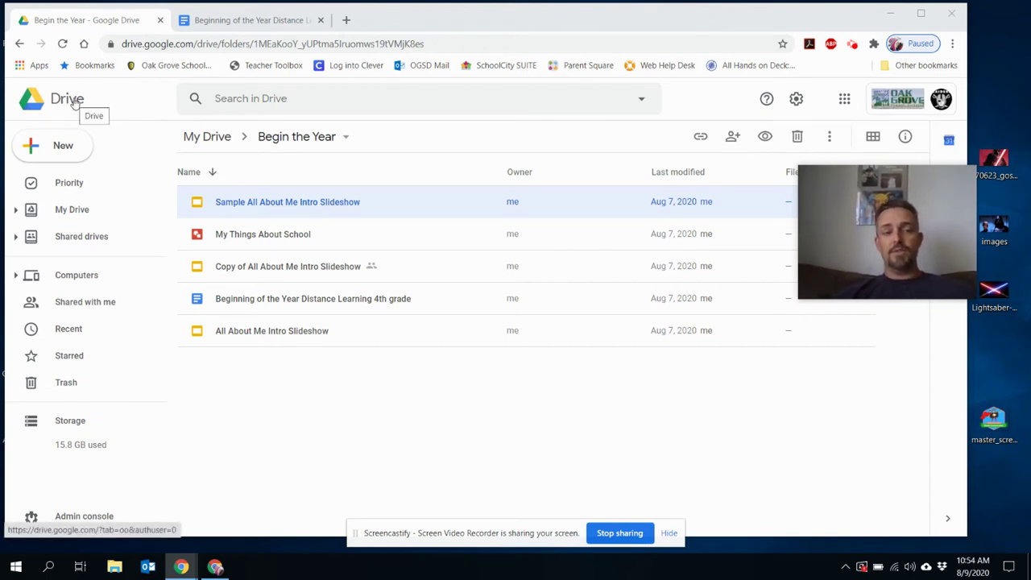
- Open the Sample All About Me Intro Slideshow from Drive
{"action": "left_click", "coordinate": [64, 149]}
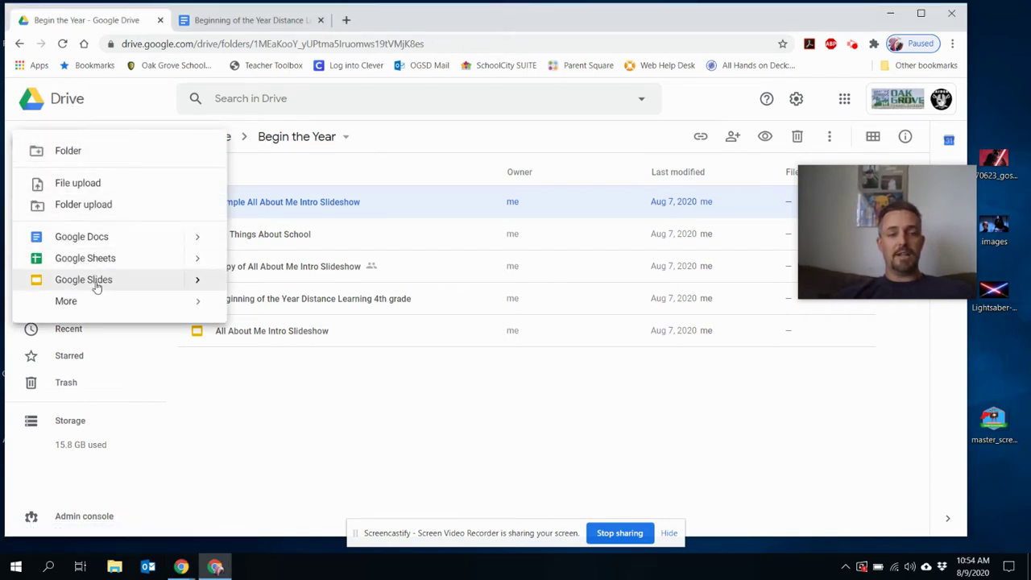
{"action": "left_click", "coordinate": [333, 420]}
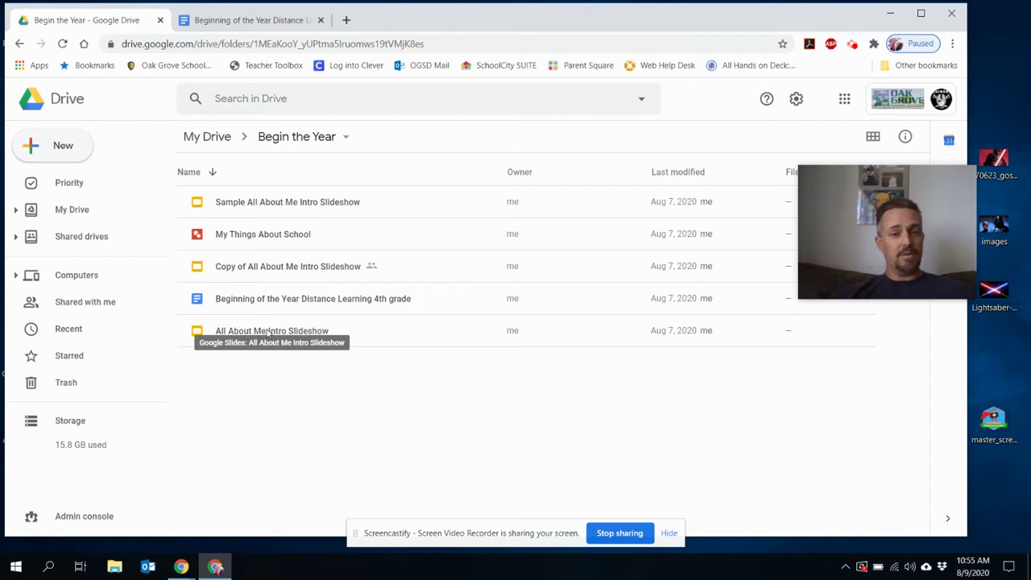
{"action": "double_click", "coordinate": [292, 213]}
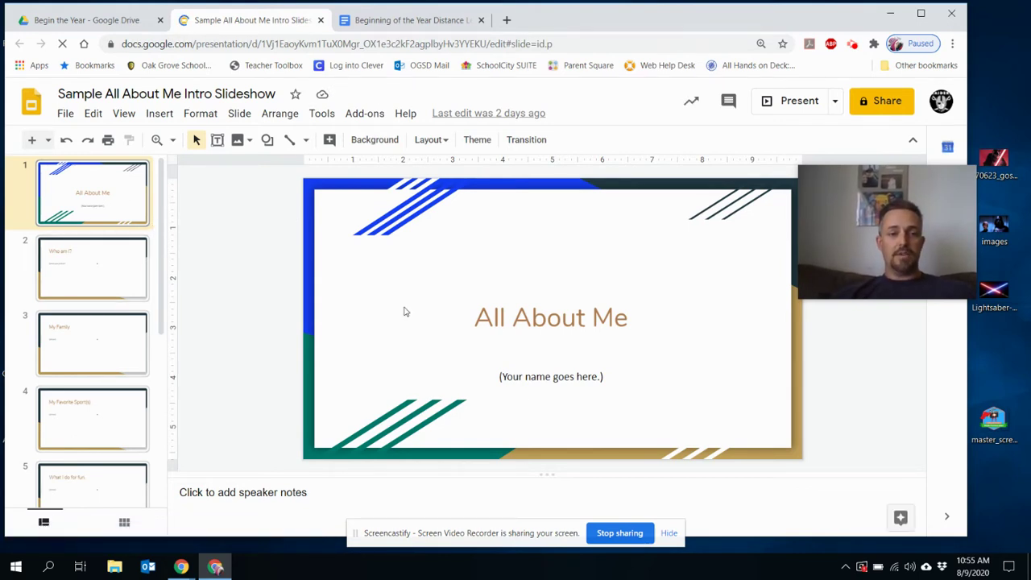
- Replace the title slide's subtitle placeholder with 'Teacherp', then go to slide 2
{"action": "left_click", "coordinate": [562, 377]}
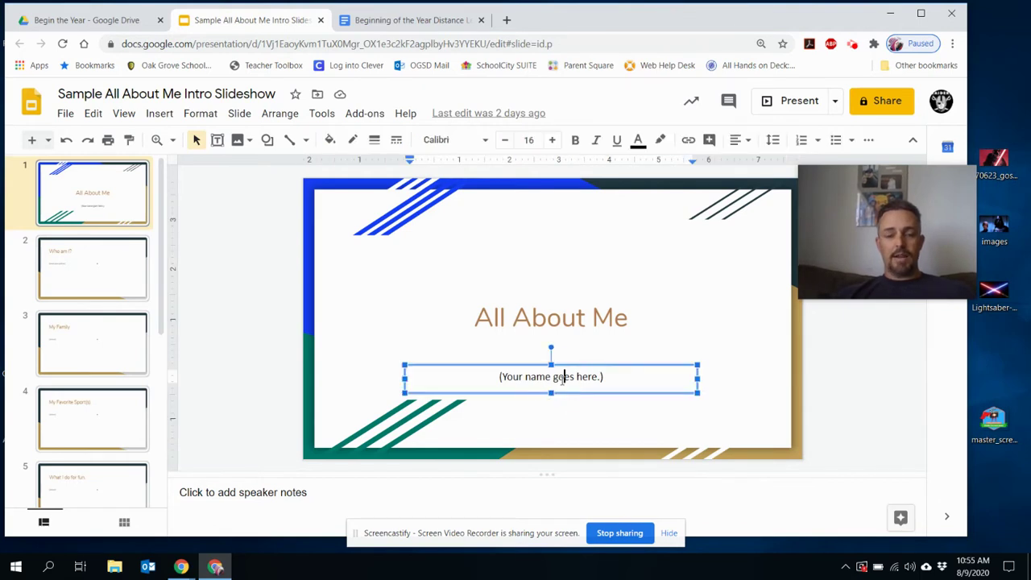
{"action": "left_click", "coordinate": [606, 377]}
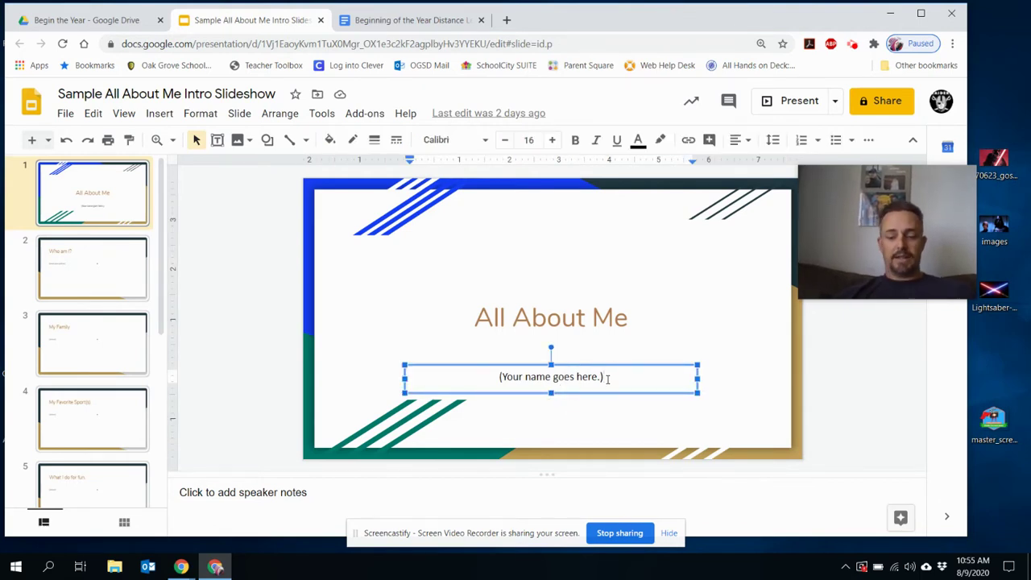
{"action": "key", "text": "BackSpace"}
{"action": "key", "text": "BackSpace"}
{"action": "key", "text": "BackSpace"}
{"action": "key", "text": "BackSpace"}
{"action": "key", "text": "BackSpace"}
{"action": "key", "text": "BackSpace"}
{"action": "key", "text": "BackSpace"}
{"action": "key", "text": "BackSpace"}
{"action": "key", "text": "BackSpace"}
{"action": "key", "text": "BackSpace"}
{"action": "key", "text": "BackSpace"}
{"action": "key", "text": "BackSpace"}
{"action": "key", "text": "BackSpace"}
{"action": "key", "text": "BackSpace"}
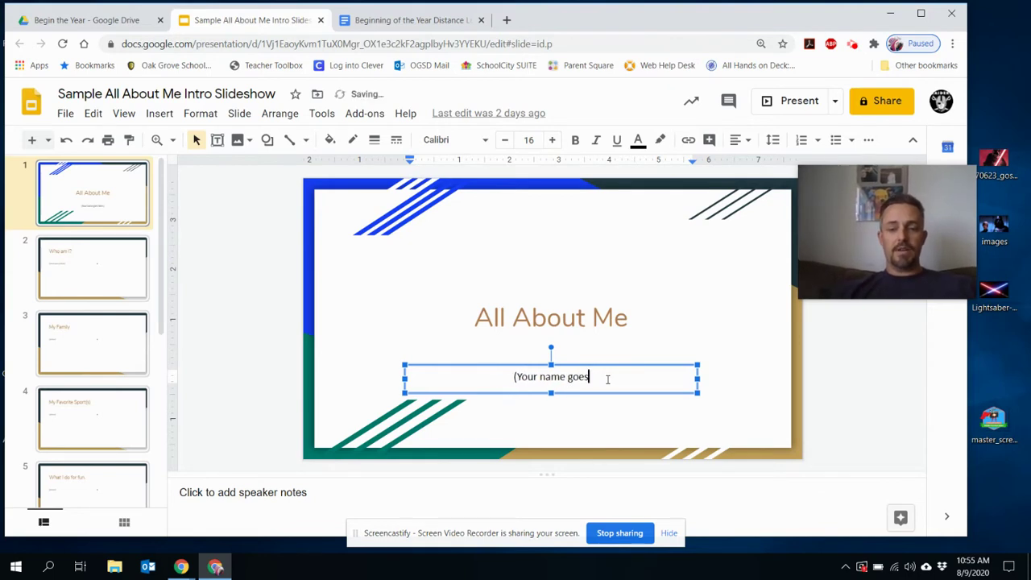
{"action": "key", "text": "BackSpace"}
{"action": "key", "text": "BackSpace"}
{"action": "key", "text": "BackSpace"}
{"action": "key", "text": "BackSpace"}
{"action": "key", "text": "BackSpace"}
{"action": "key", "text": "BackSpace"}
{"action": "key", "text": "BackSpace"}
{"action": "key", "text": "BackSpace"}
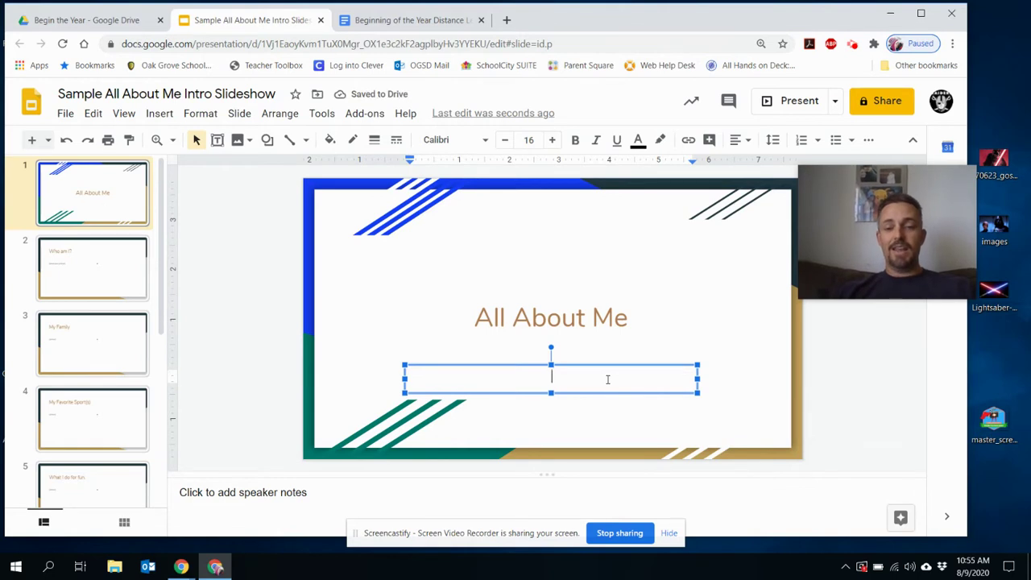
{"action": "type", "text": "Teacherp"}
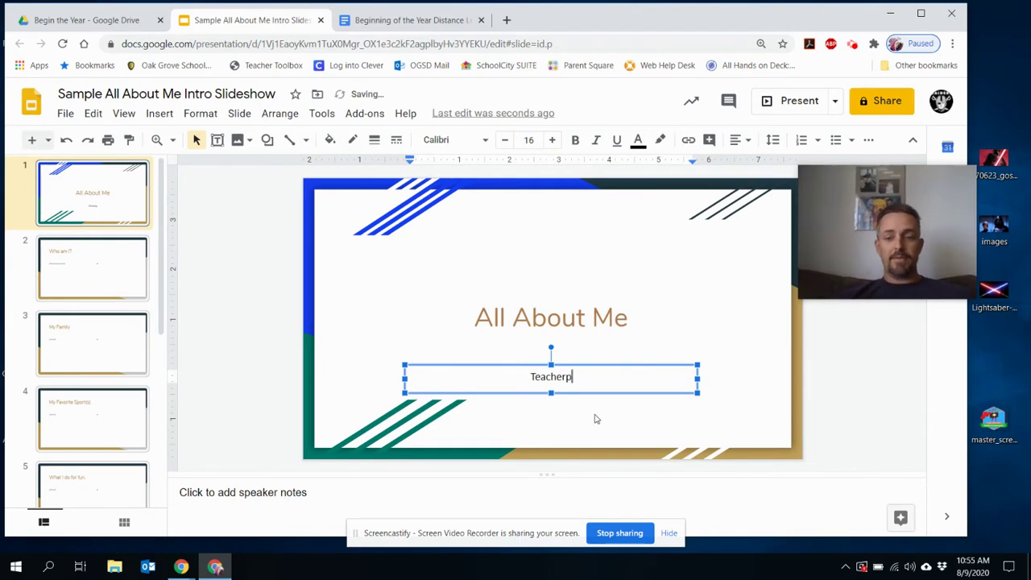
{"action": "left_click", "coordinate": [594, 419]}
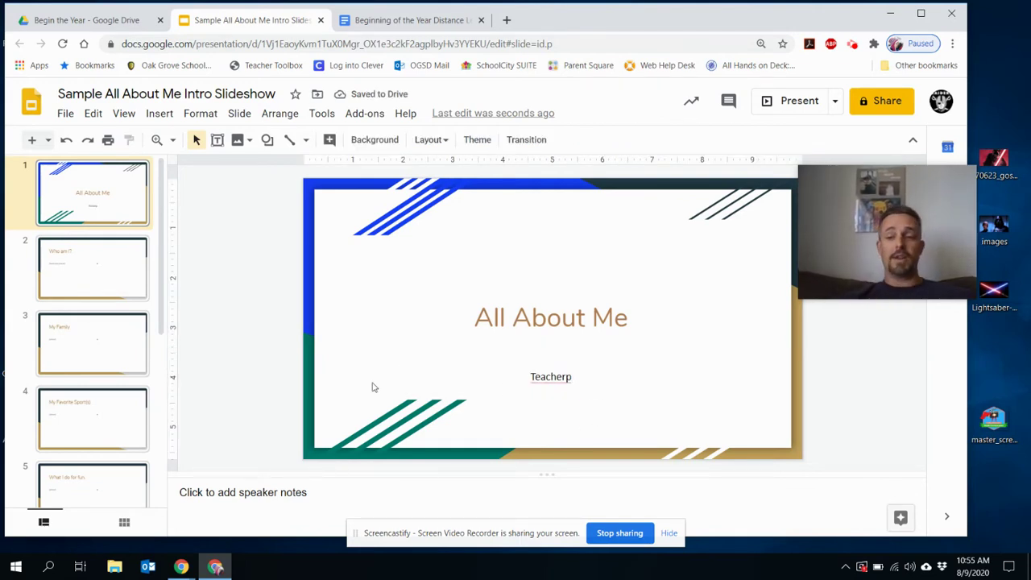
{"action": "left_click", "coordinate": [561, 376]}
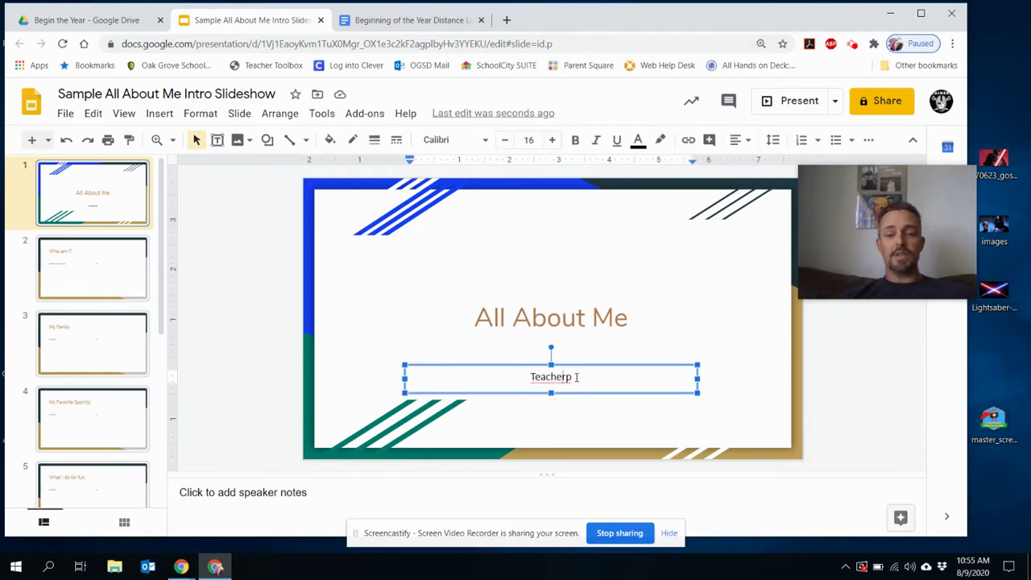
{"action": "left_click", "coordinate": [577, 377]}
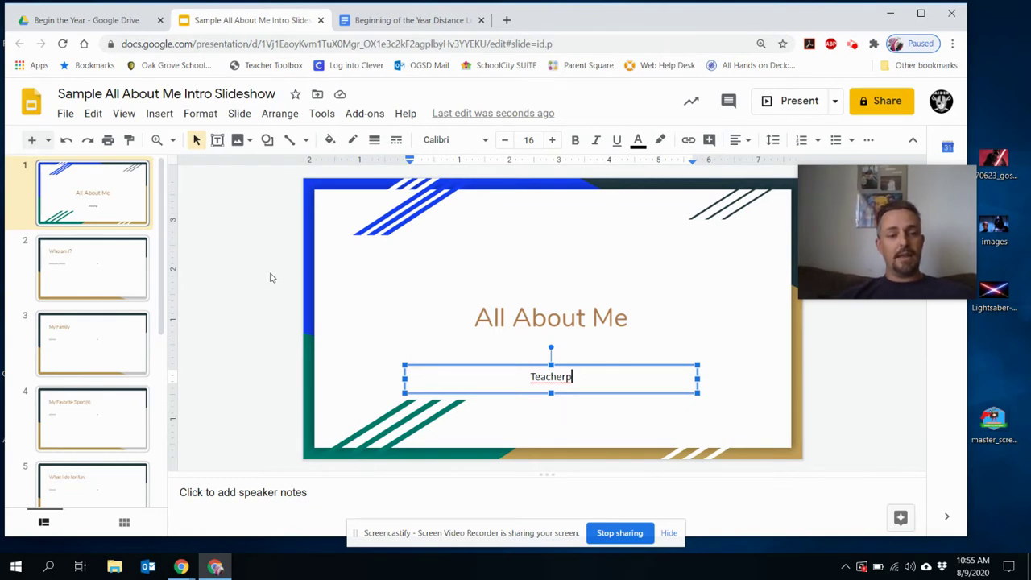
{"action": "left_click", "coordinate": [93, 274]}
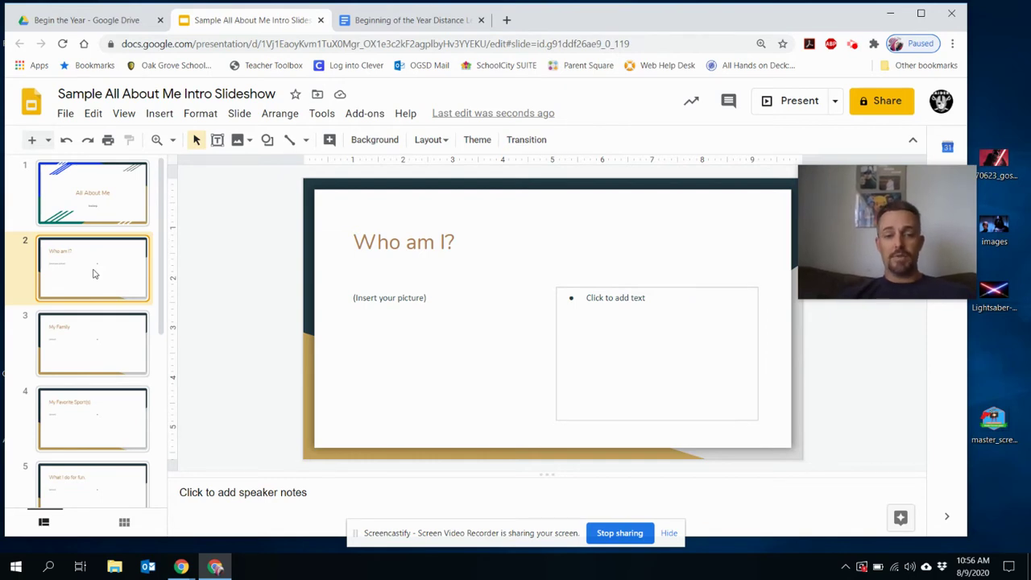
- Erase the picture placeholder text on the Who am I? slide
{"action": "left_click", "coordinate": [405, 302]}
{"action": "left_click", "coordinate": [435, 304]}
{"action": "key", "text": "BackSpace"}
{"action": "key", "text": "BackSpace"}
{"action": "key", "text": "BackSpace"}
{"action": "key", "text": "BackSpace"}
{"action": "key", "text": "BackSpace"}
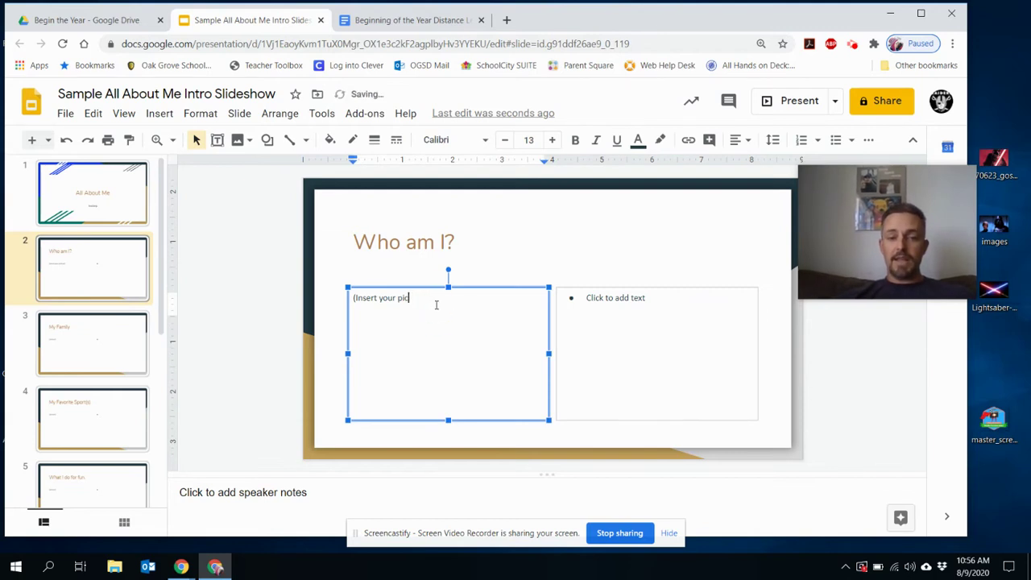
{"action": "key", "text": "BackSpace"}
{"action": "key", "text": "BackSpace"}
{"action": "key", "text": "BackSpace"}
{"action": "key", "text": "BackSpace"}
{"action": "key", "text": "BackSpace"}
{"action": "key", "text": "BackSpace"}
{"action": "key", "text": "BackSpace"}
{"action": "key", "text": "BackSpace"}
{"action": "key", "text": "BackSpace"}
{"action": "key", "text": "BackSpace"}
{"action": "key", "text": "BackSpace"}
{"action": "key", "text": "BackSpace"}
{"action": "key", "text": "BackSpace"}
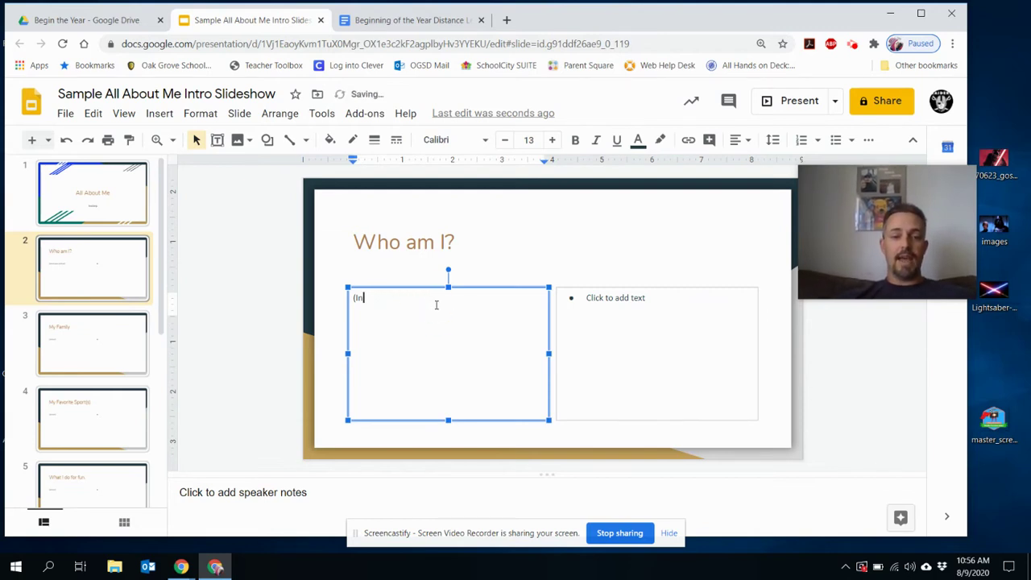
{"action": "key", "text": "BackSpace"}
{"action": "key", "text": "BackSpace"}
{"action": "key", "text": "BackSpace"}
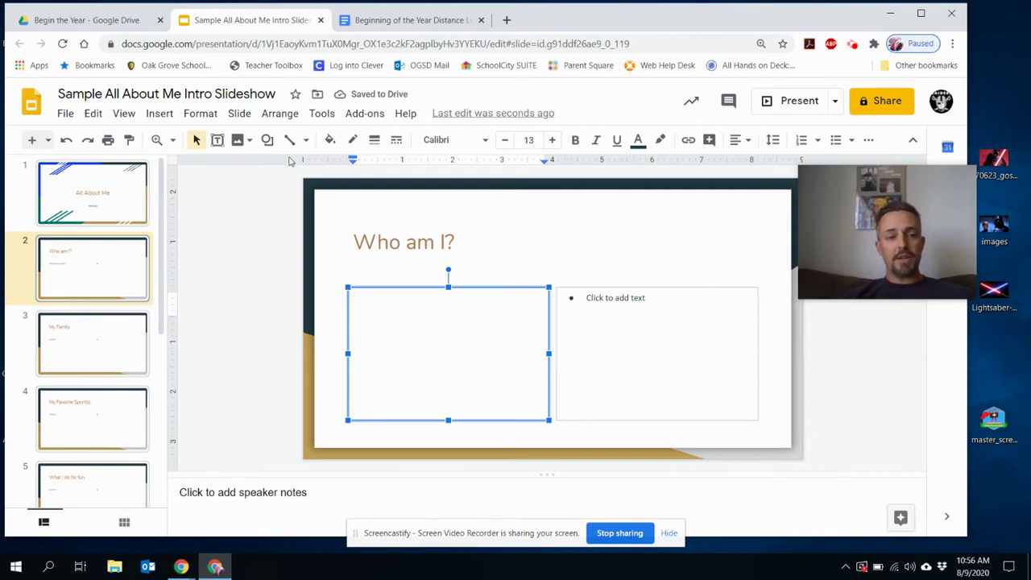
- Upload the Darth Vader picture from the computer onto the slide
{"action": "left_click", "coordinate": [237, 141]}
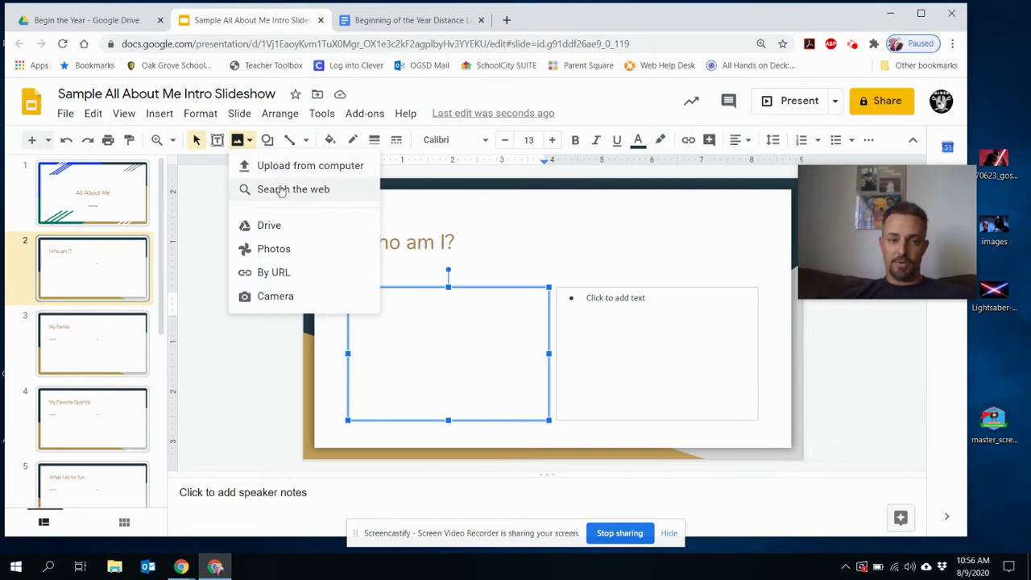
{"action": "left_click", "coordinate": [300, 166]}
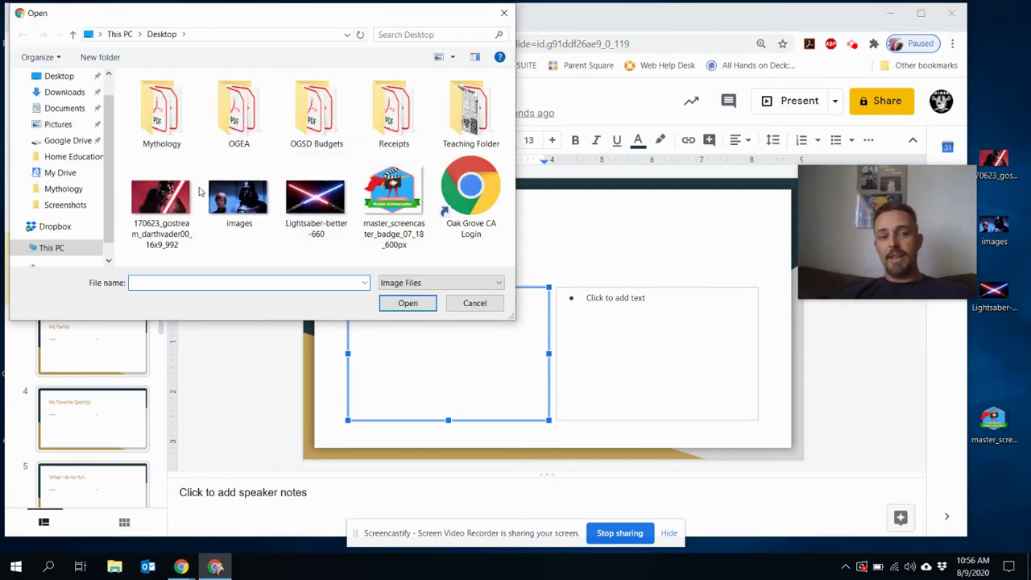
{"action": "double_click", "coordinate": [173, 206]}
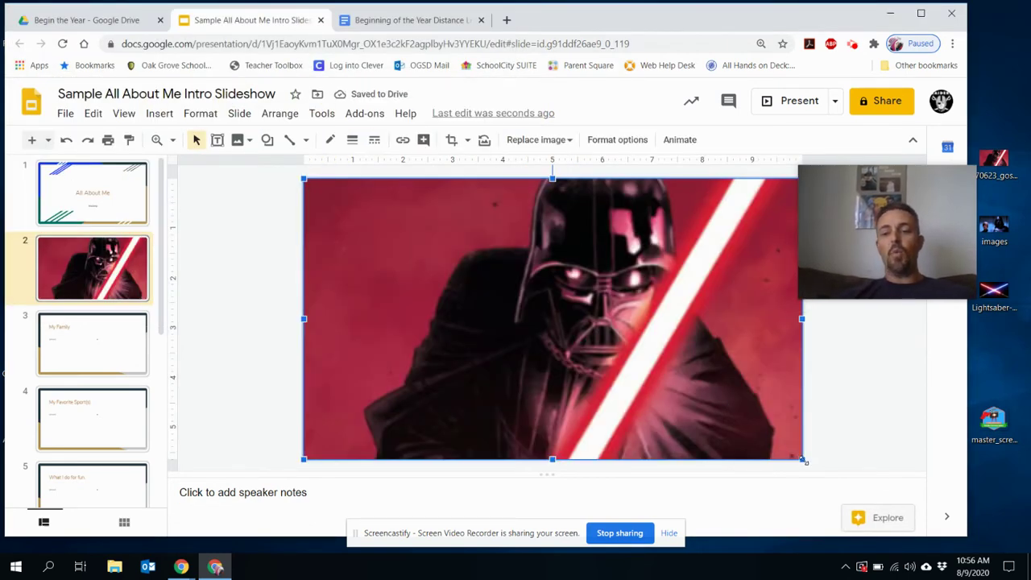
- Resize the Darth Vader picture and fit it into the left area under the heading
{"action": "left_click_drag", "start_coordinate": [803, 460], "coordinate": [579, 285]}
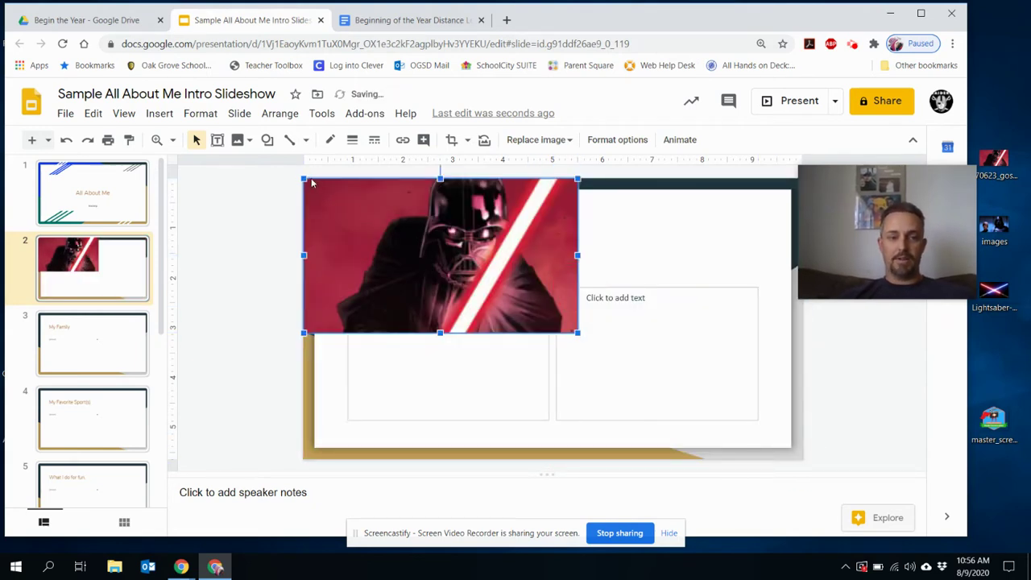
{"action": "left_click_drag", "start_coordinate": [304, 178], "coordinate": [346, 220]}
{"action": "left_click_drag", "start_coordinate": [434, 248], "coordinate": [420, 335]}
{"action": "left_click_drag", "start_coordinate": [562, 289], "coordinate": [534, 312]}
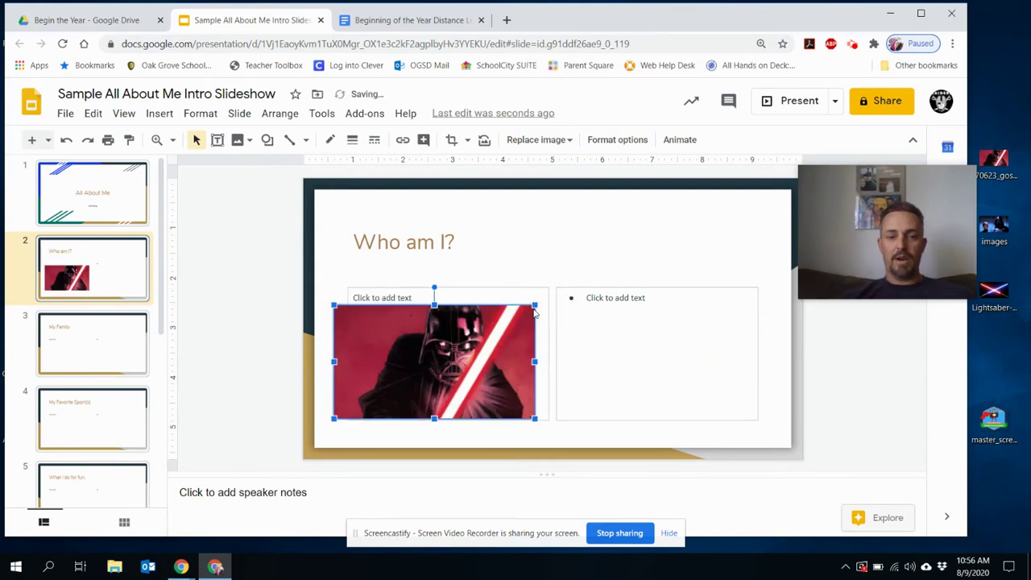
{"action": "left_click", "coordinate": [494, 287]}
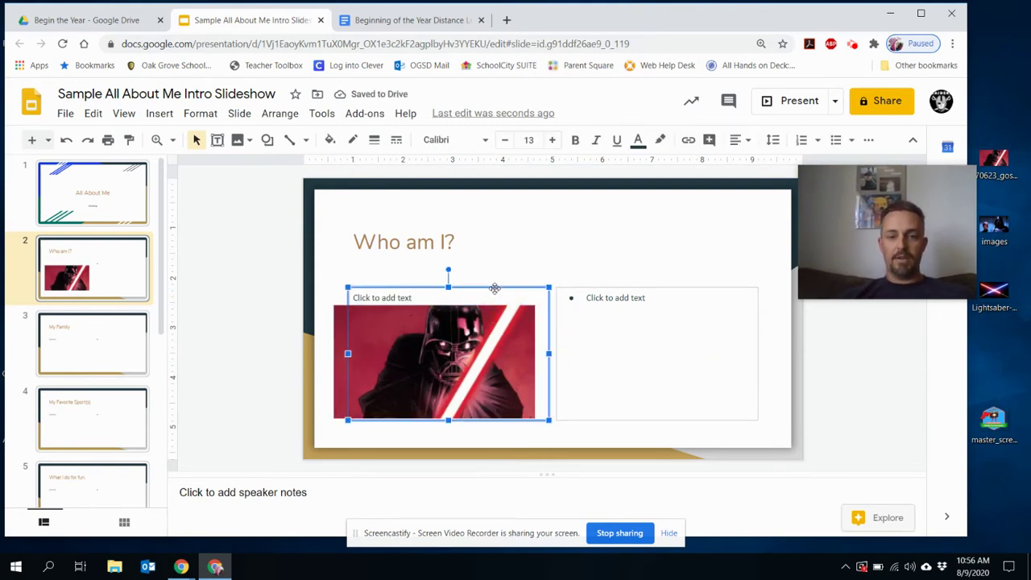
{"action": "key", "text": "Escape"}
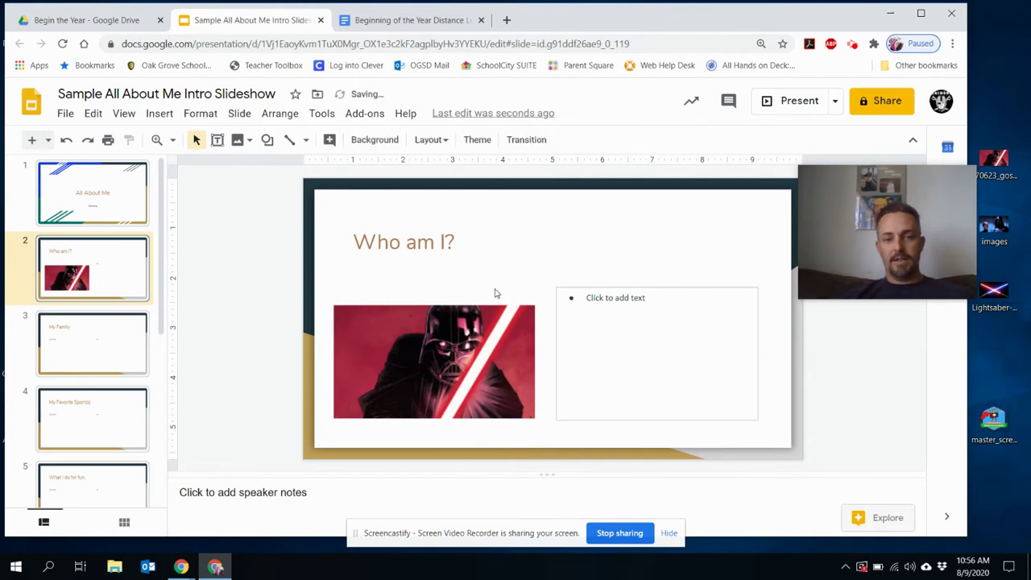
{"action": "left_click", "coordinate": [445, 319]}
{"action": "left_click_drag", "start_coordinate": [446, 318], "coordinate": [451, 306]}
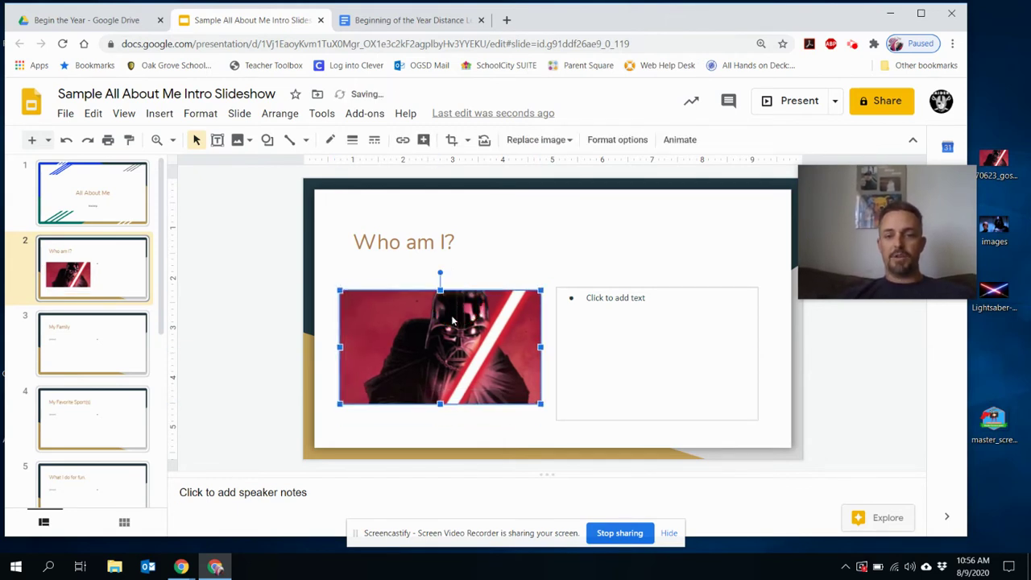
- Type bullets 'I am not your father.' and 'I am a teacher.' in the right box
{"action": "left_click", "coordinate": [622, 300]}
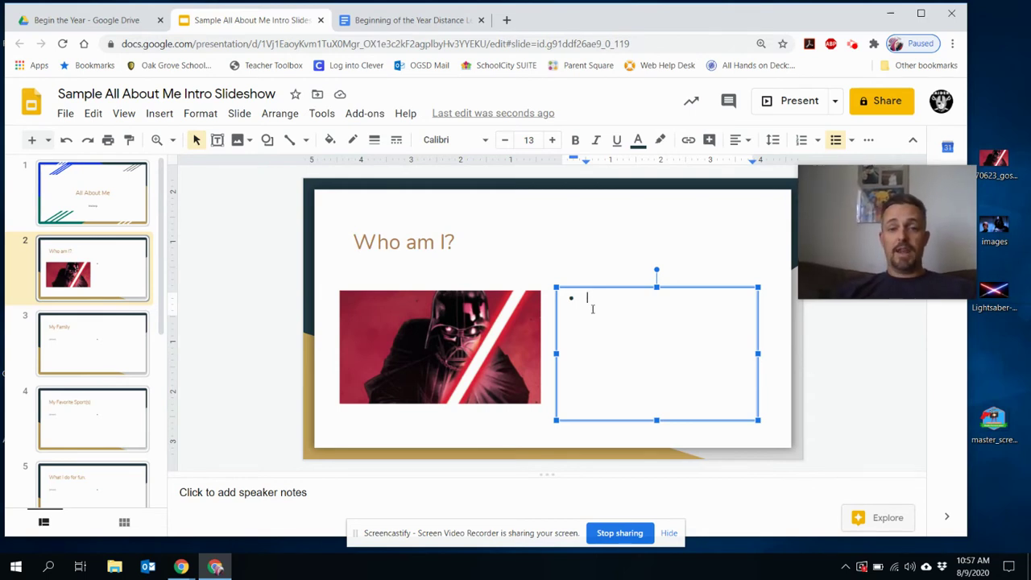
{"action": "type", "text": "I am not your father."}
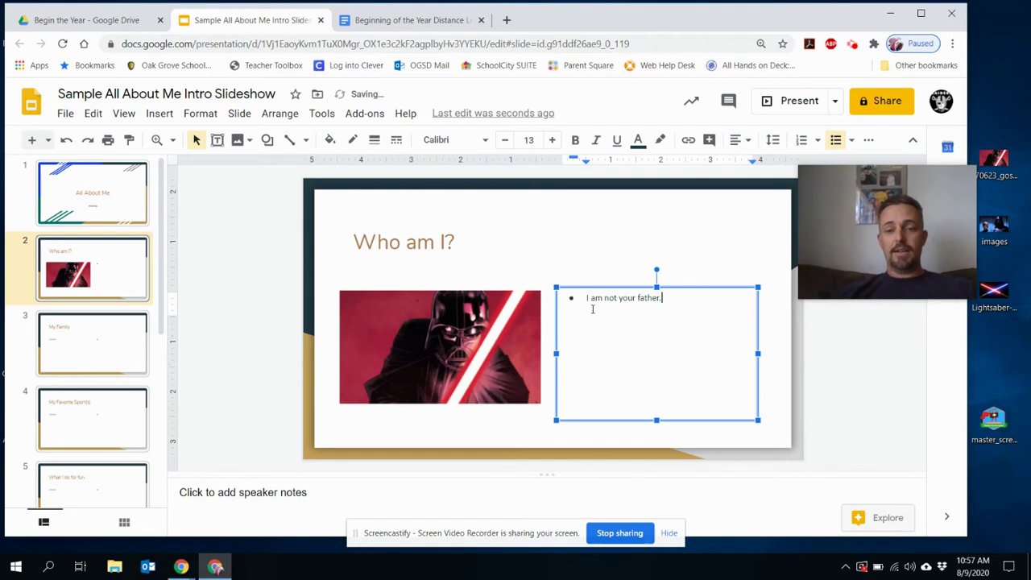
{"action": "key", "text": "Return"}
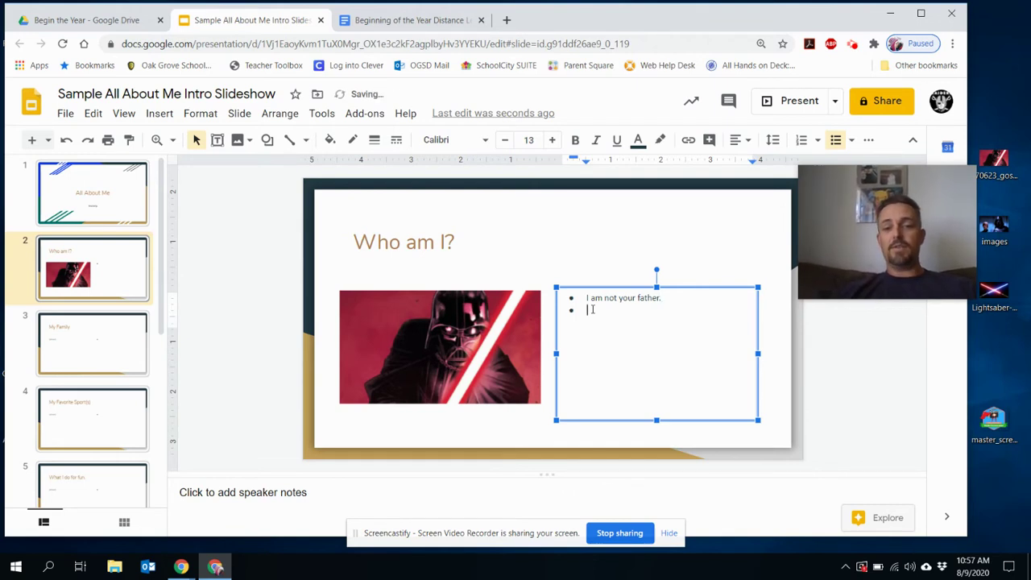
{"action": "type", "text": "I am a"}
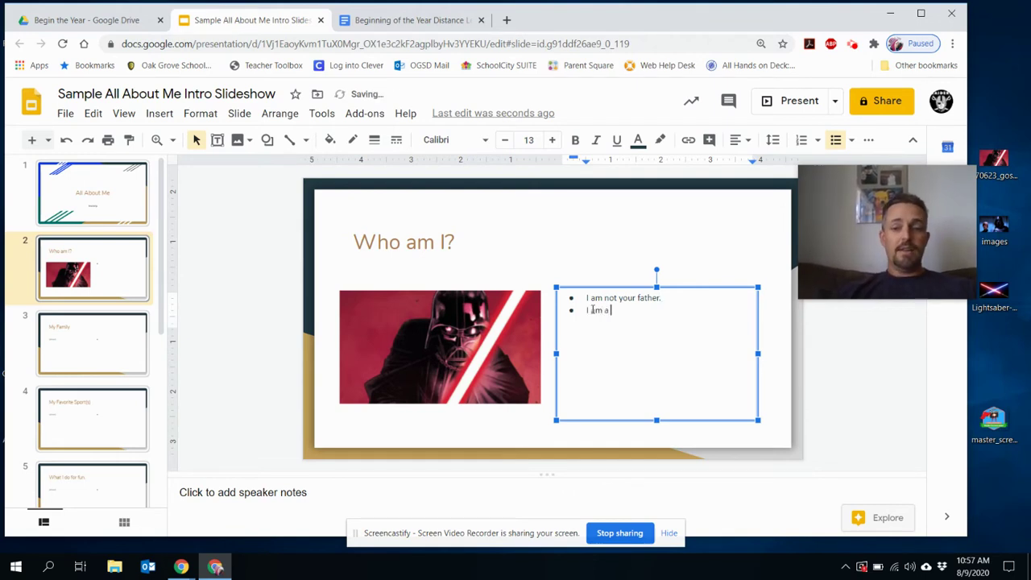
{"action": "type", "text": " teacher"}
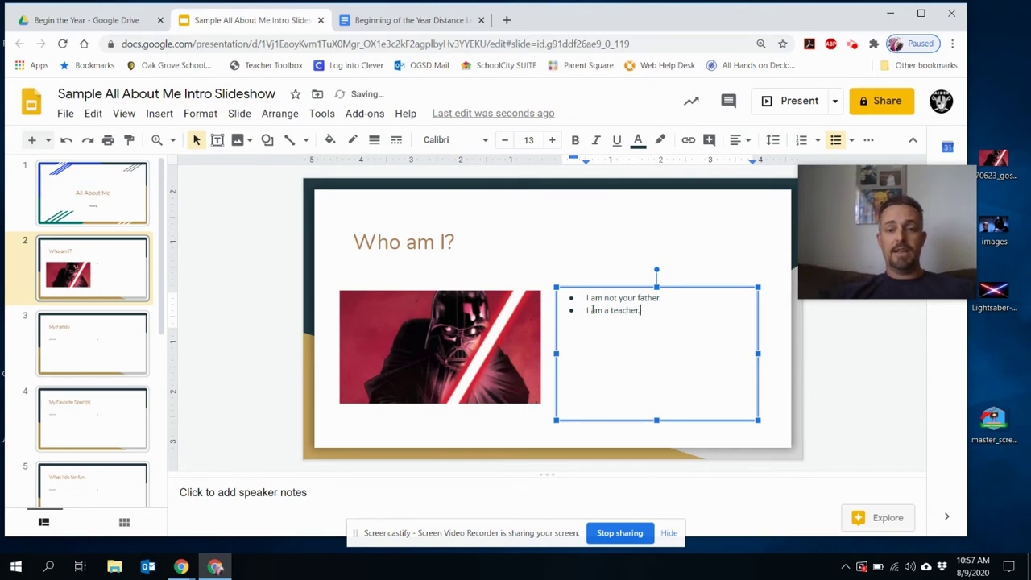
{"action": "type", "text": "."}
{"action": "key", "text": "Return"}
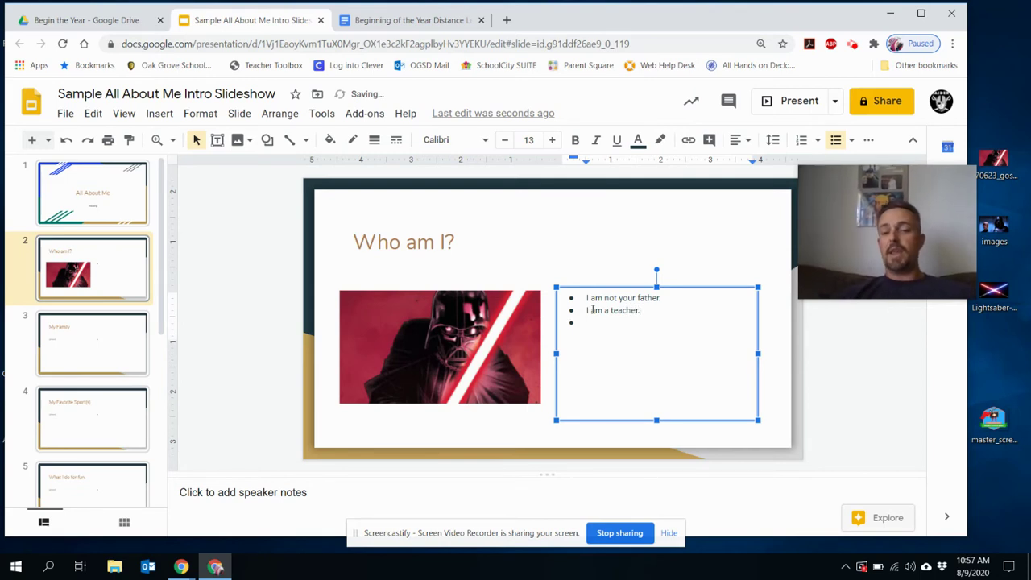
- Append the teacher's name after 'Who am I?' in the slide 2 title
{"action": "left_click", "coordinate": [594, 237]}
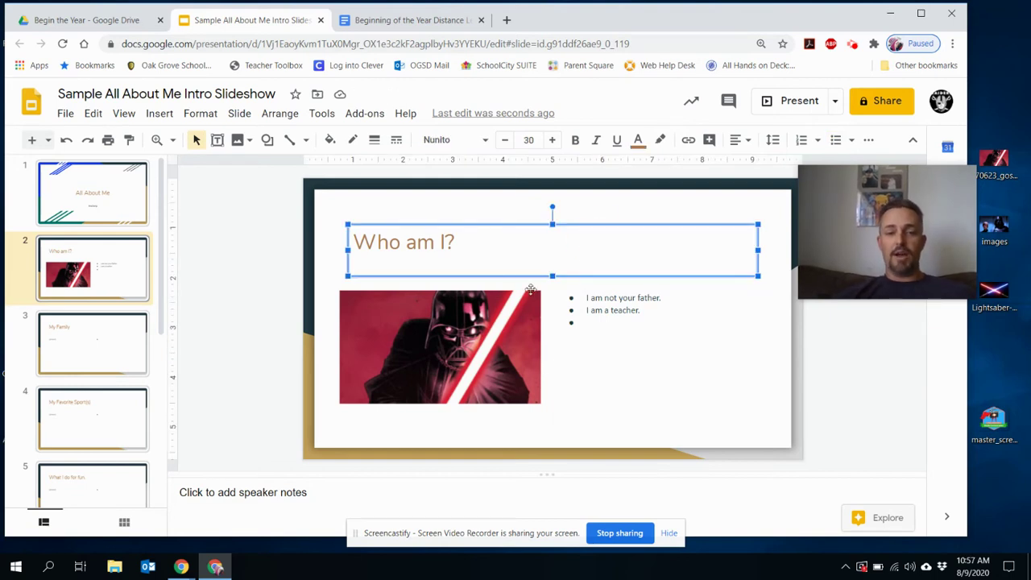
{"action": "left_click", "coordinate": [471, 239]}
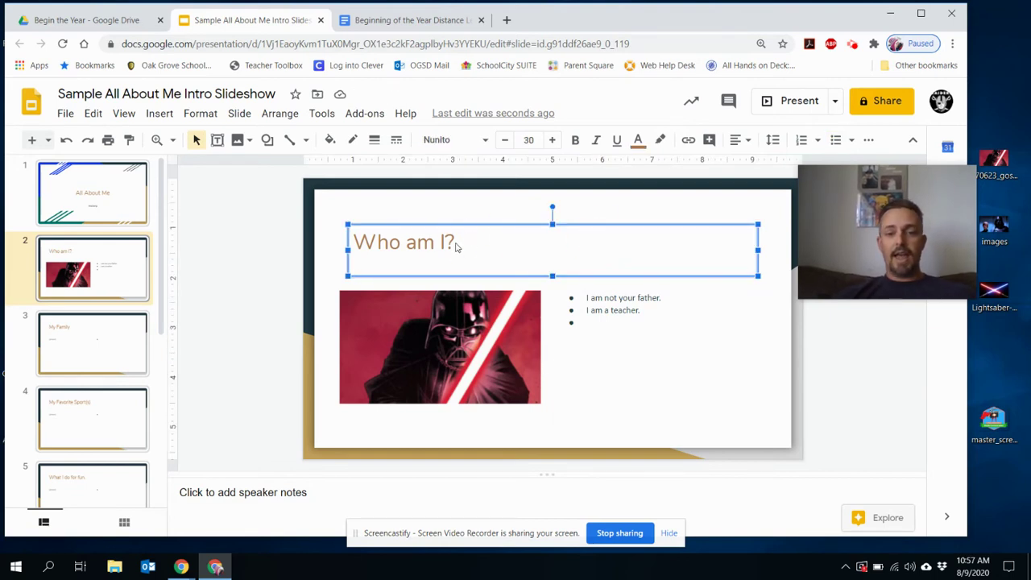
{"action": "left_click", "coordinate": [457, 246]}
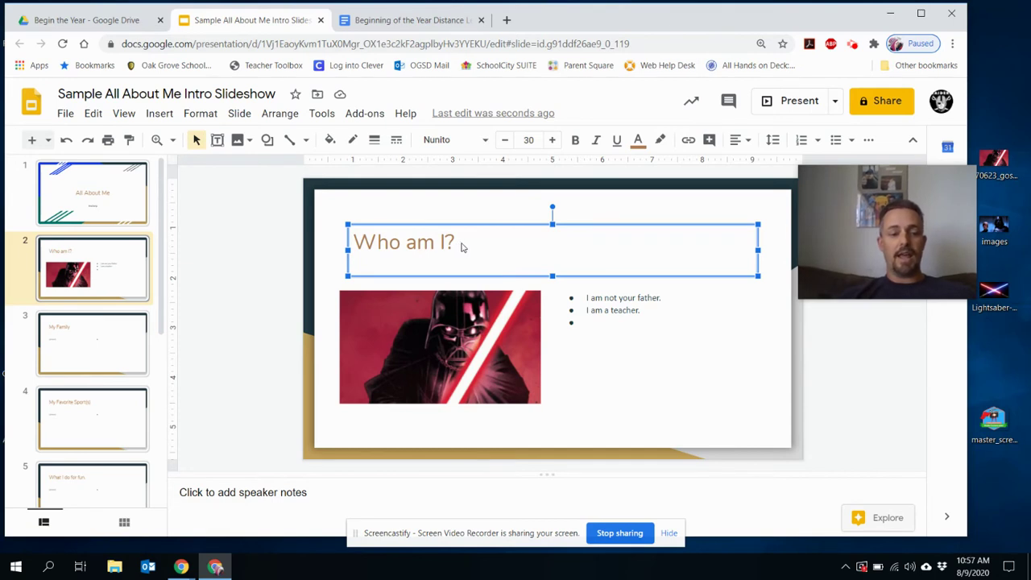
{"action": "left_click", "coordinate": [462, 245]}
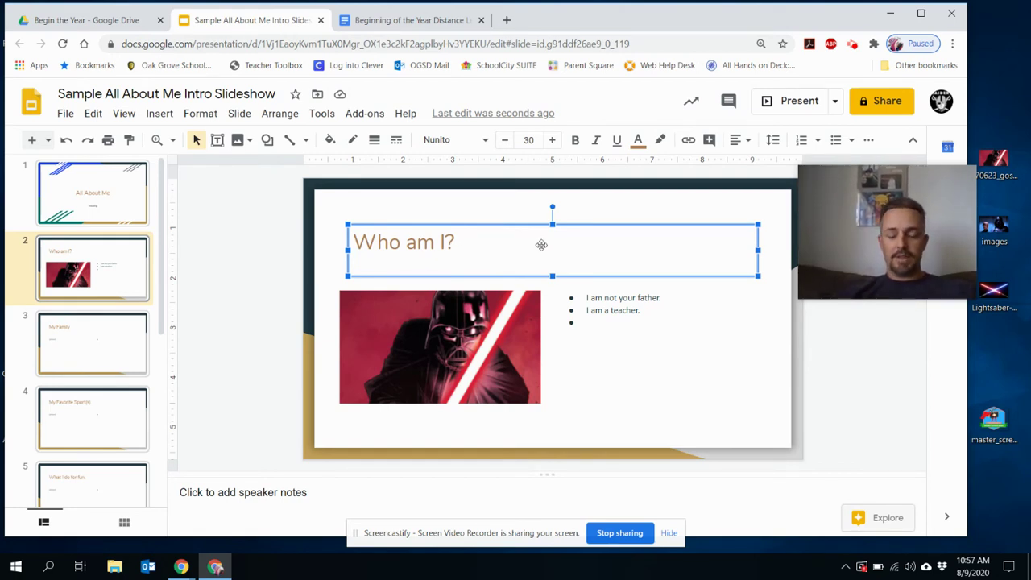
{"action": "type", "text": "M"}
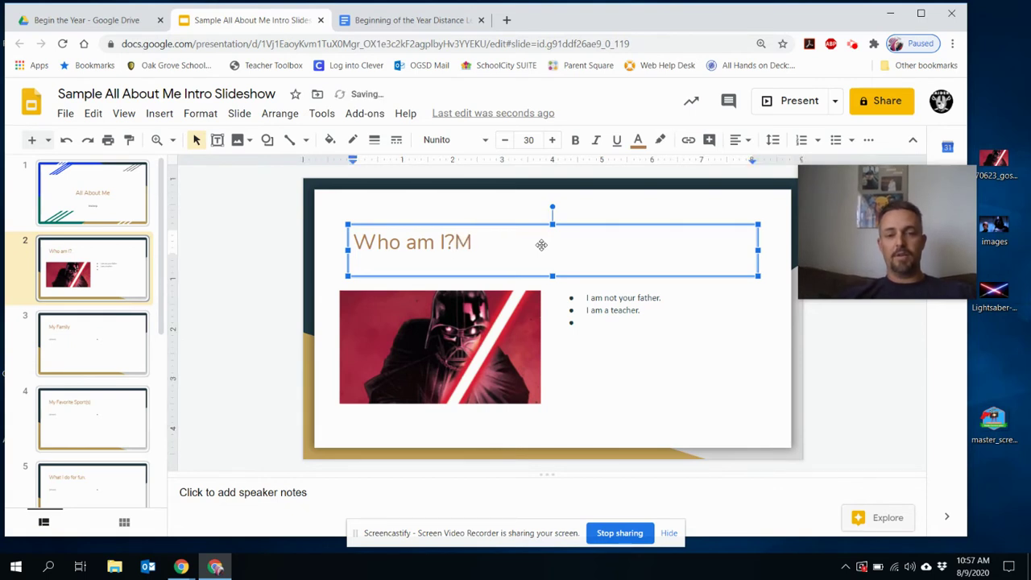
{"action": "key", "text": "BackSpace"}
{"action": "type", "text": "Mr. Prola"}
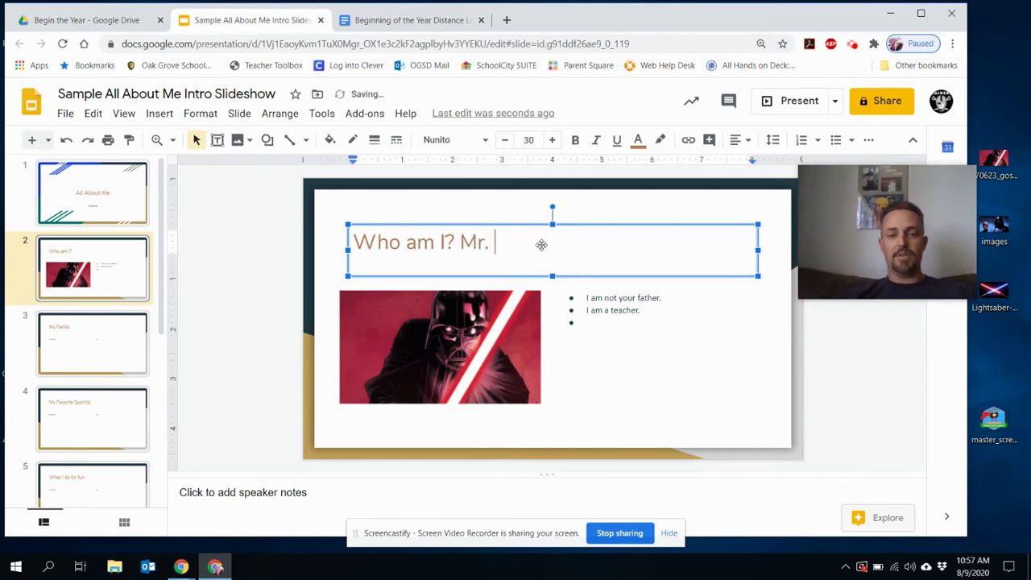
{"action": "left_click", "coordinate": [216, 300]}
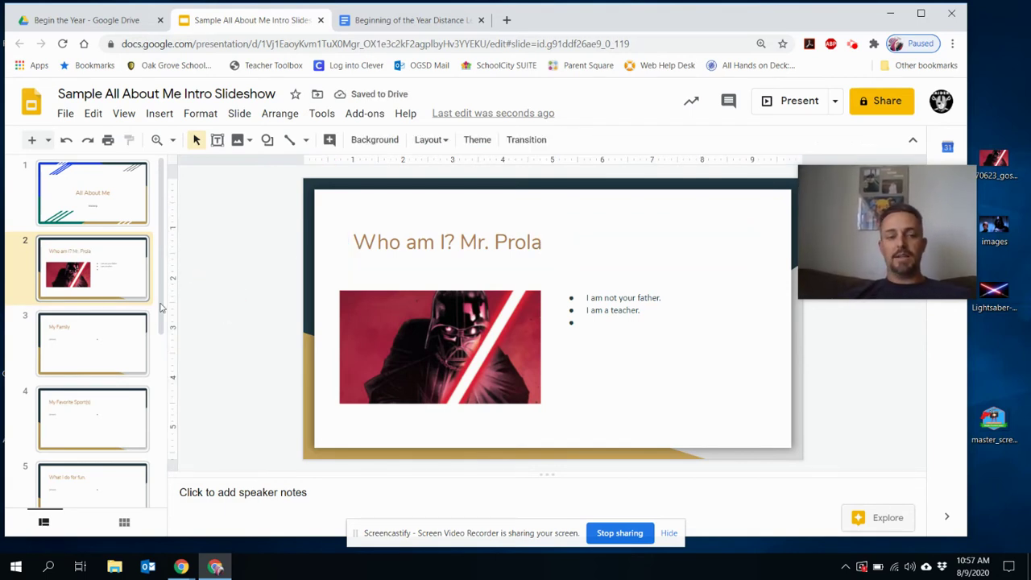
- Apply the Main point layout to the My Family slide, then revert to Title and two columns
{"action": "left_click", "coordinate": [119, 335]}
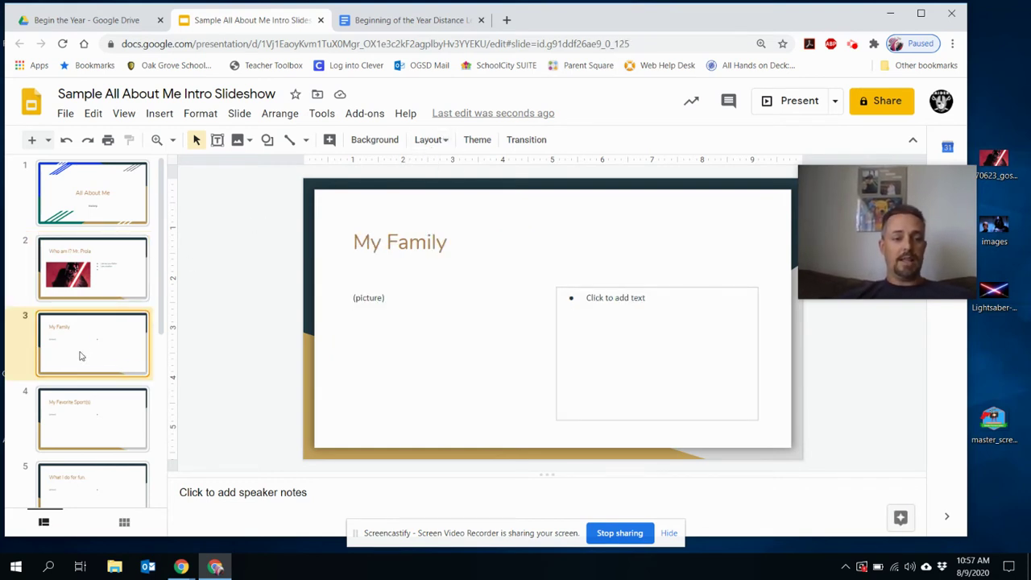
{"action": "left_click", "coordinate": [439, 140]}
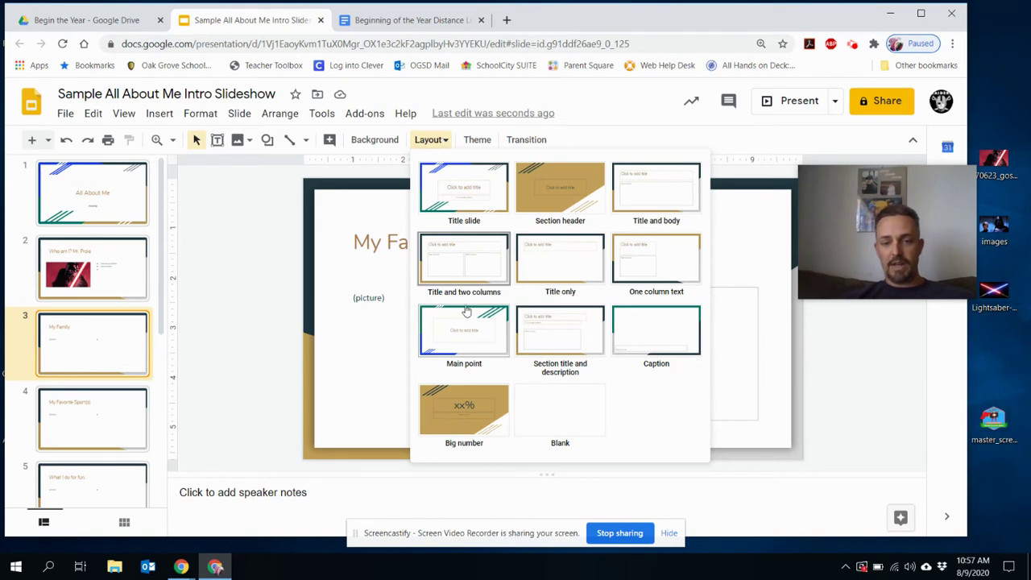
{"action": "left_click", "coordinate": [471, 345]}
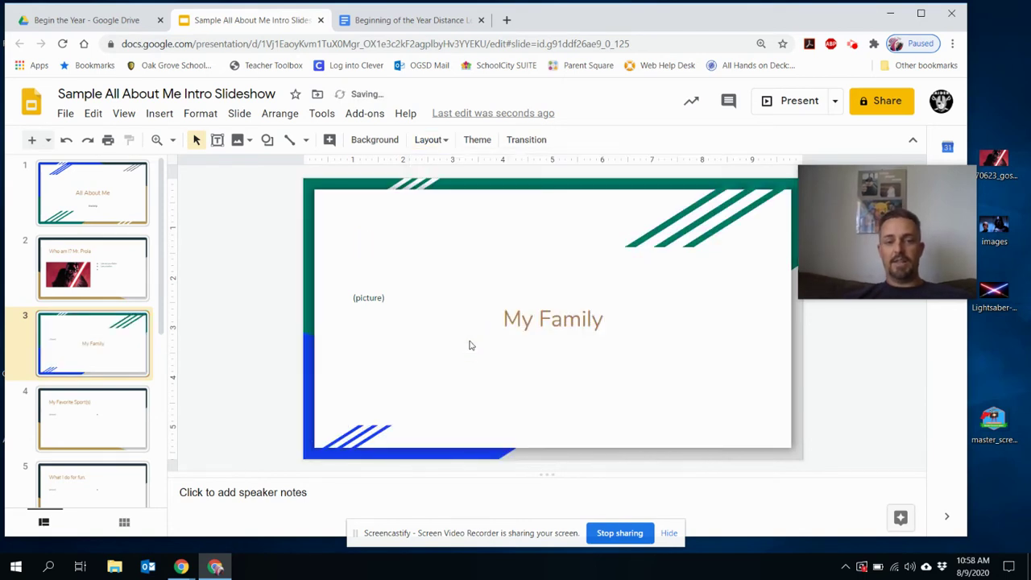
{"action": "left_click", "coordinate": [445, 142]}
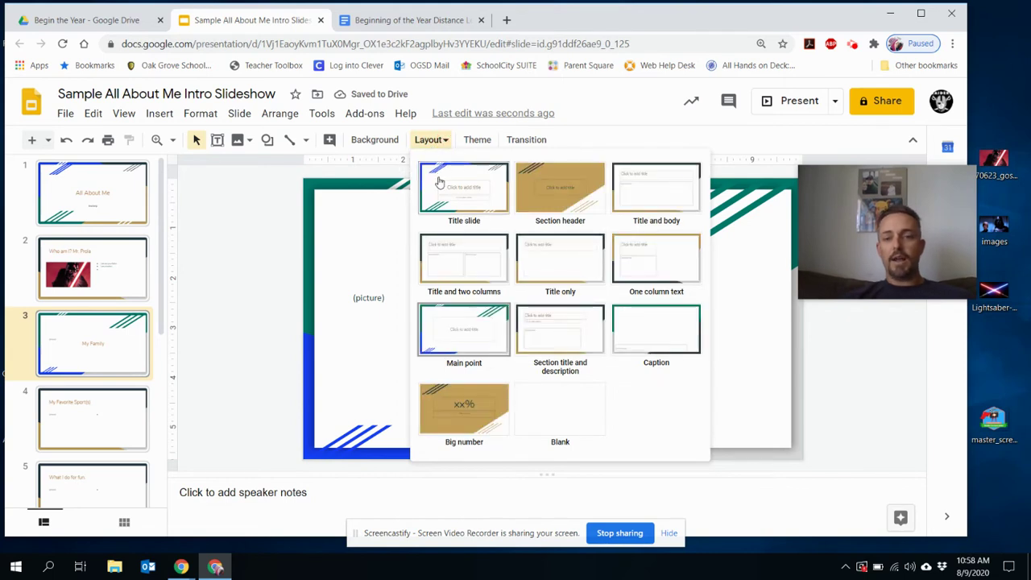
{"action": "left_click", "coordinate": [458, 256]}
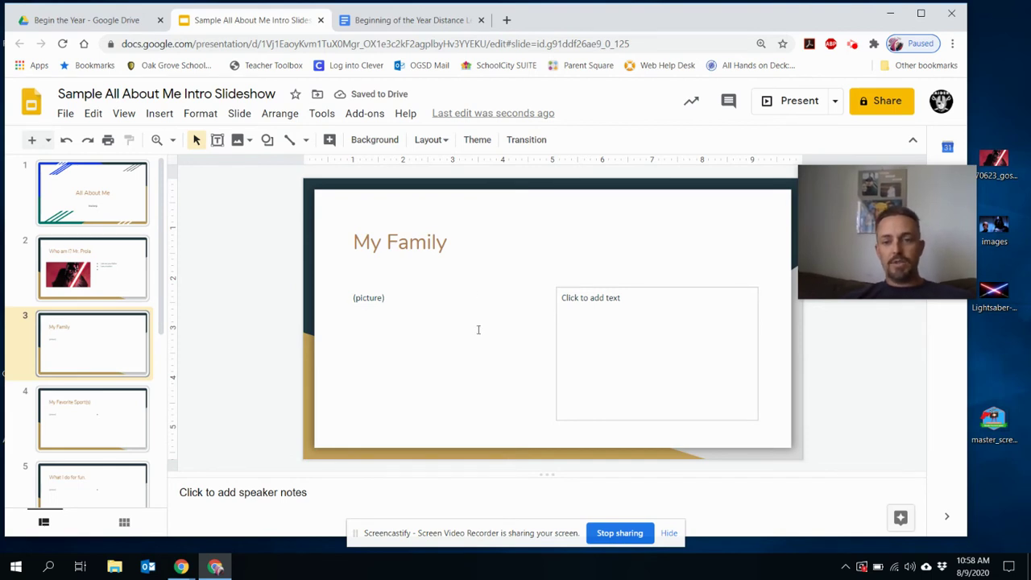
- Delete the (picture) placeholder and drop in the Luke and Vader image, enlarged in the left column
{"action": "left_click", "coordinate": [428, 350]}
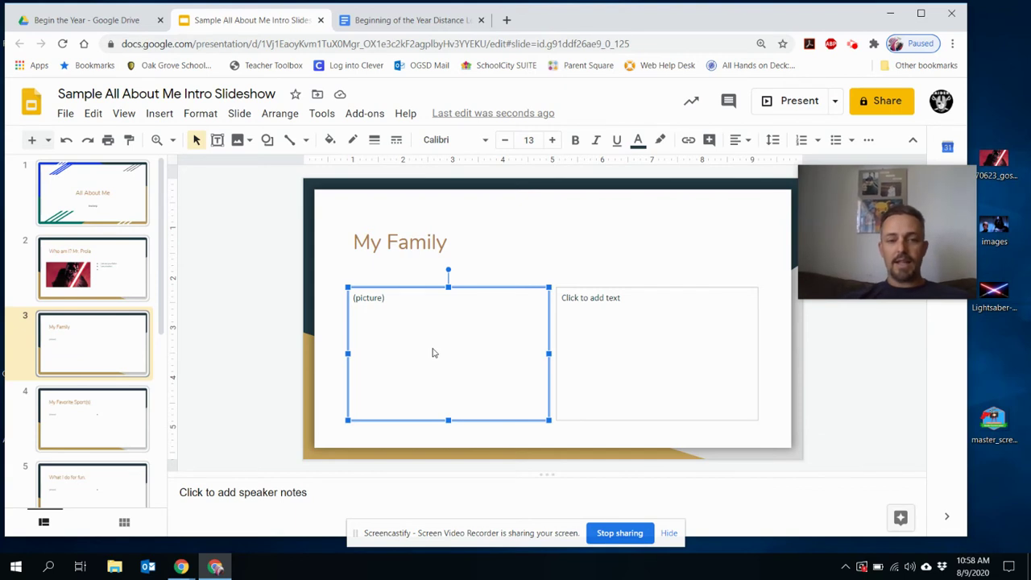
{"action": "key", "text": "Delete"}
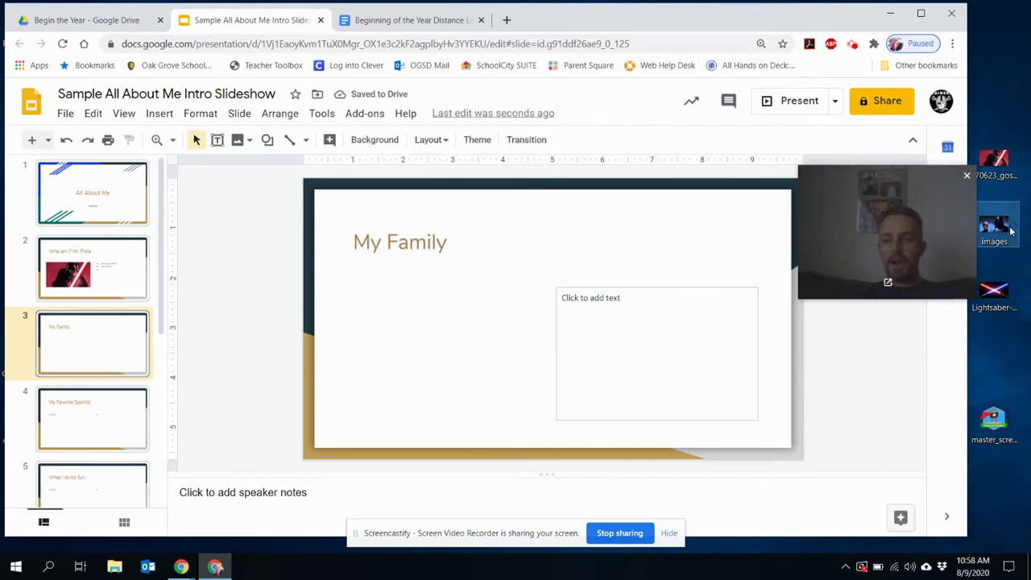
{"action": "left_click_drag", "start_coordinate": [994, 230], "coordinate": [434, 357]}
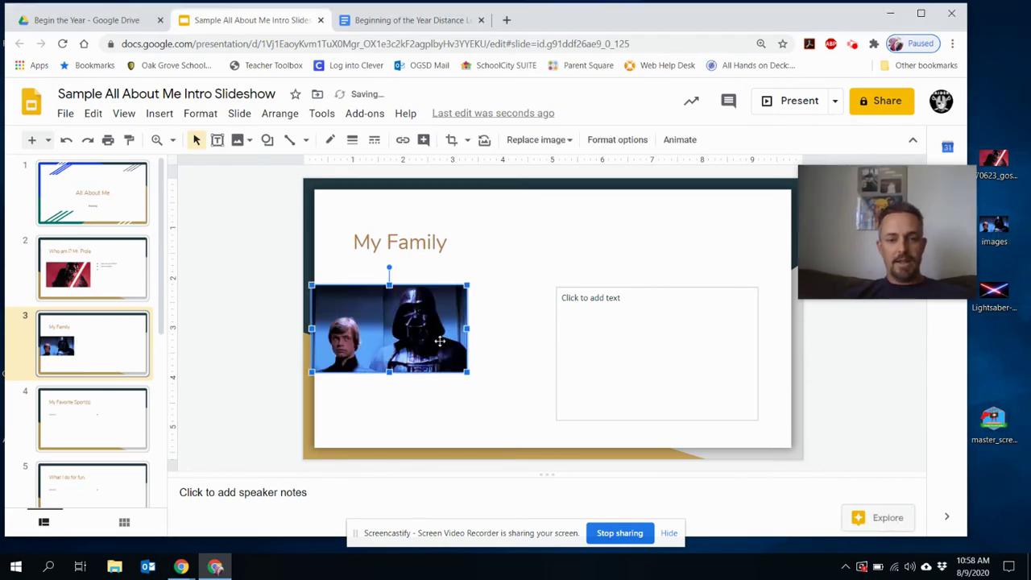
{"action": "left_click_drag", "start_coordinate": [386, 336], "coordinate": [415, 345]}
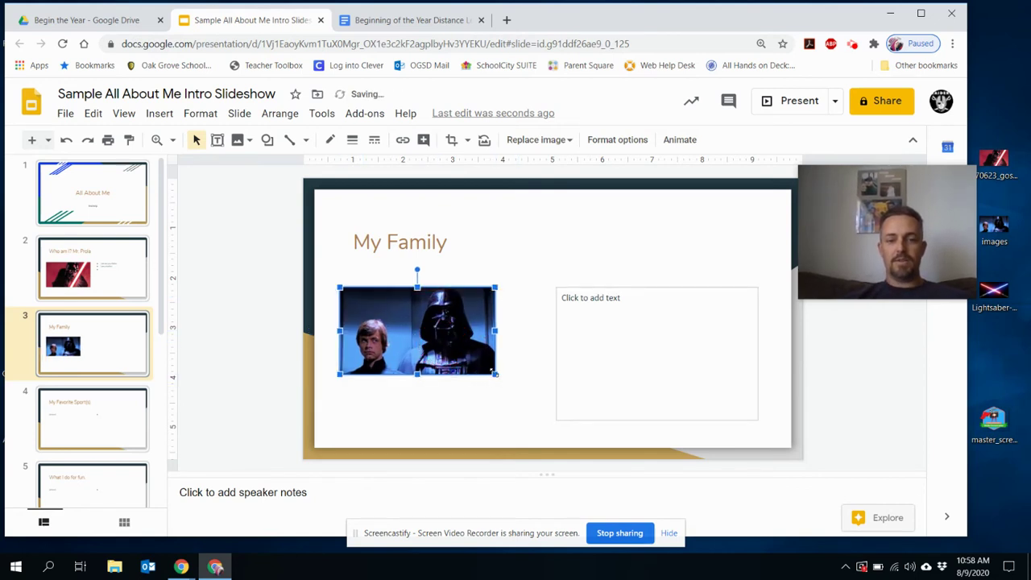
{"action": "left_click_drag", "start_coordinate": [497, 375], "coordinate": [550, 405]}
- Turn on bullets in the right-hand text box and type 'My family is complicated.'
{"action": "left_click", "coordinate": [646, 299]}
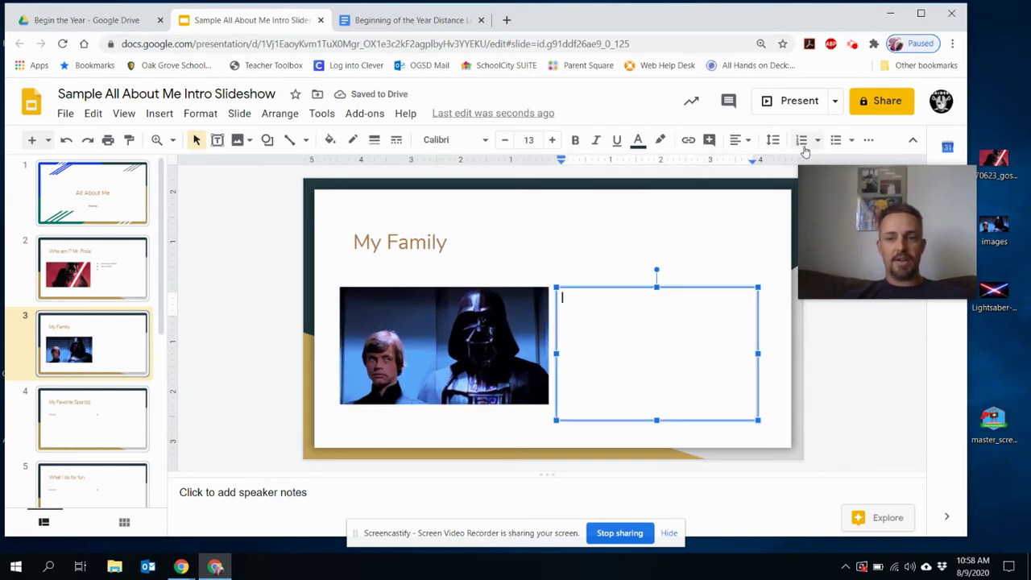
{"action": "left_click", "coordinate": [837, 143]}
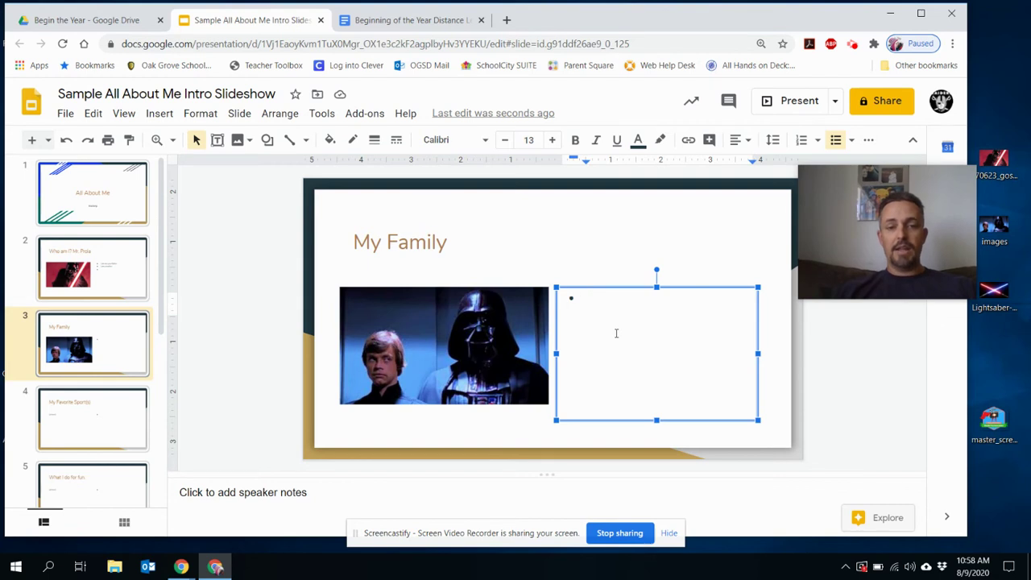
{"action": "type", "text": "My family is complicated."}
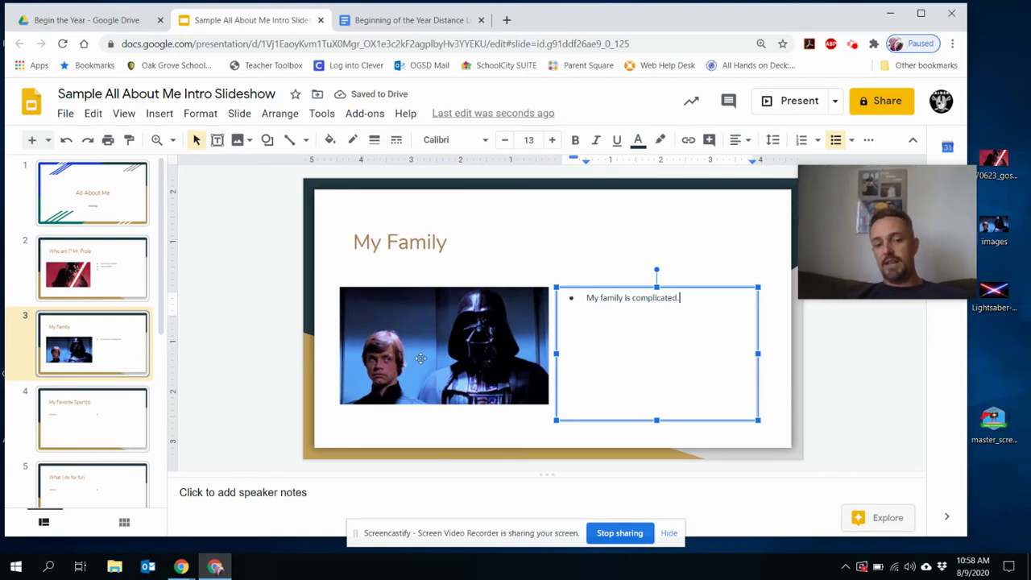
- On slide 4, append ' / Activities' to the My Favorite Sport(s) title
{"action": "left_click", "coordinate": [106, 425]}
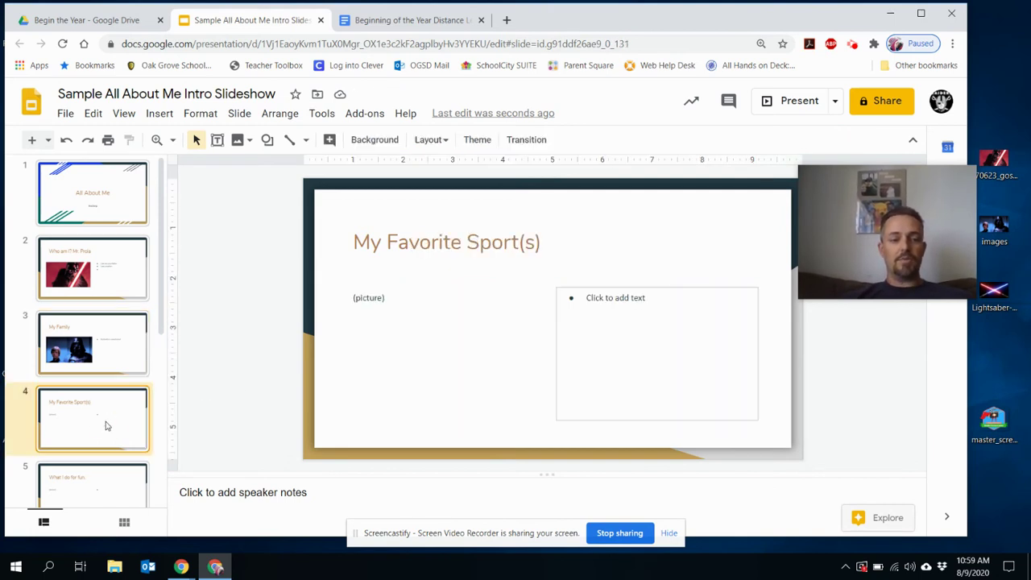
{"action": "left_click", "coordinate": [436, 301]}
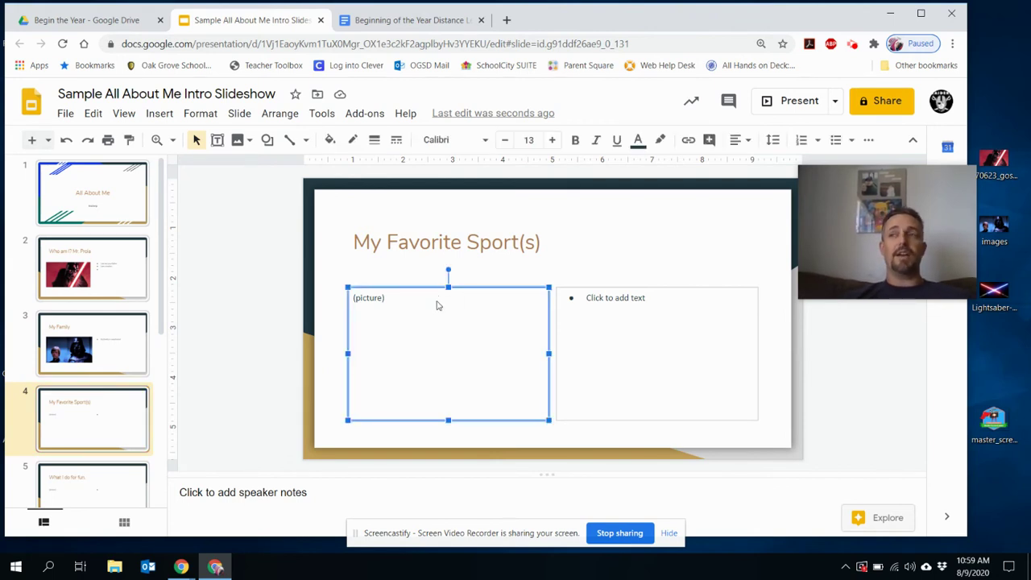
{"action": "left_click", "coordinate": [538, 248]}
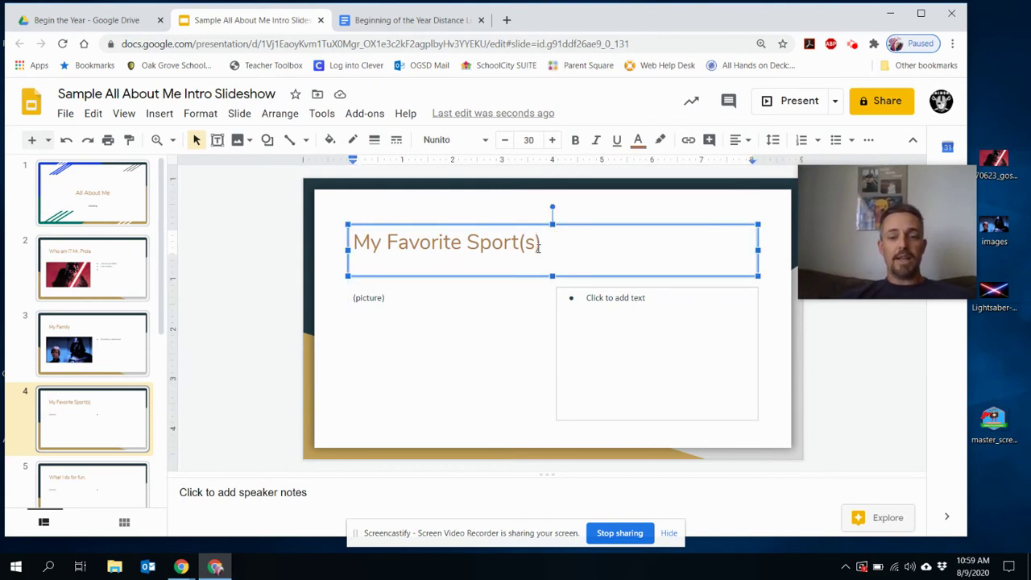
{"action": "key", "text": "End"}
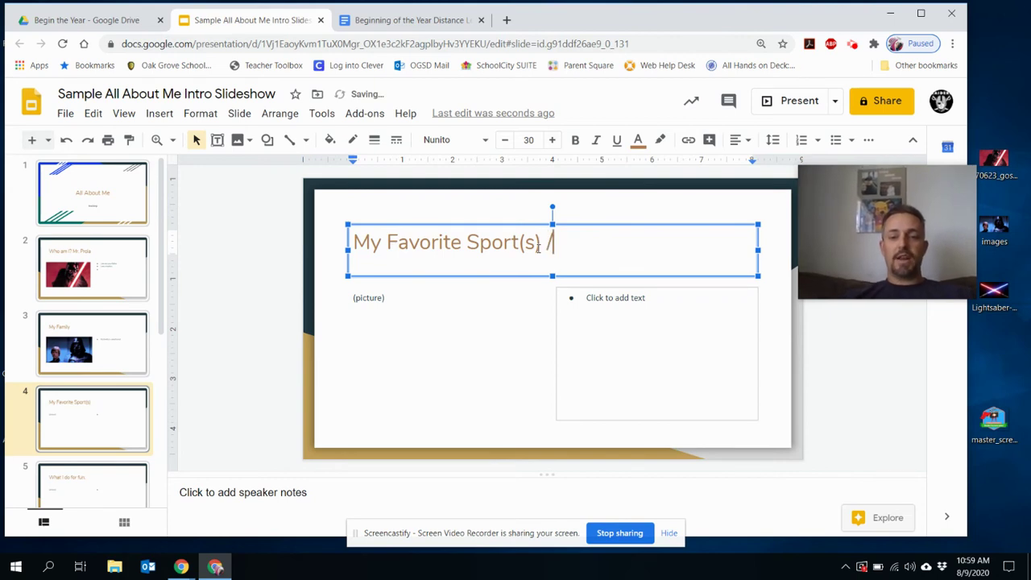
{"action": "type", "text": "/ Activit"}
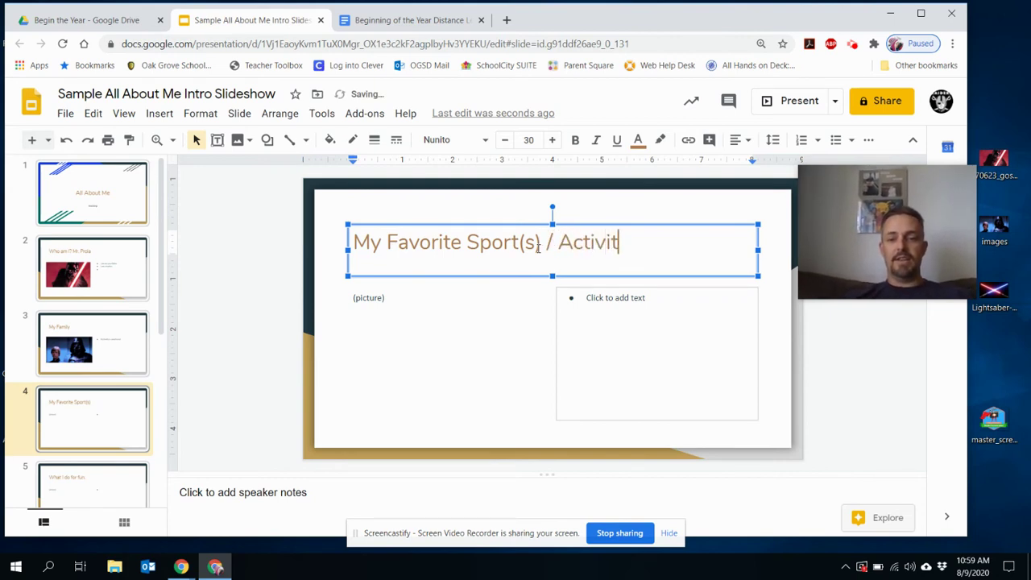
{"action": "type", "text": "ies"}
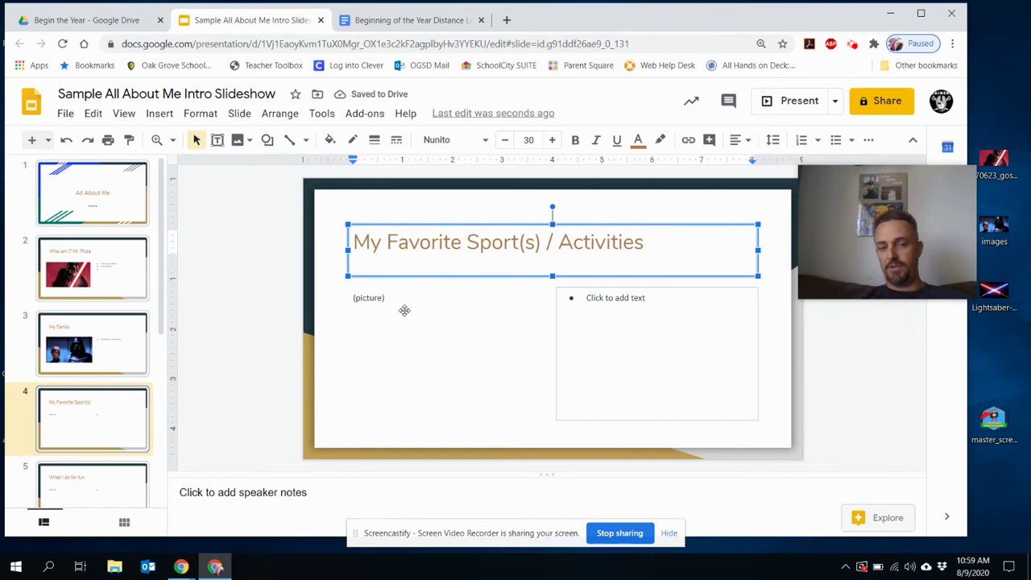
{"action": "left_click", "coordinate": [405, 310]}
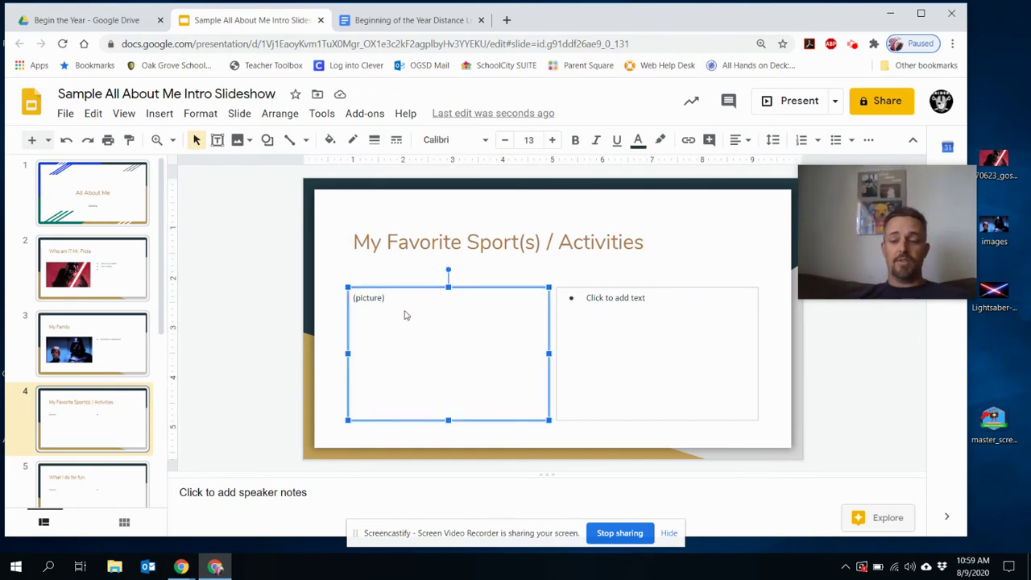
- Delete the picture placeholder and try uploading Lightsaber-better-660, dismissing the unsupported-type warning
{"action": "key", "text": "Delete"}
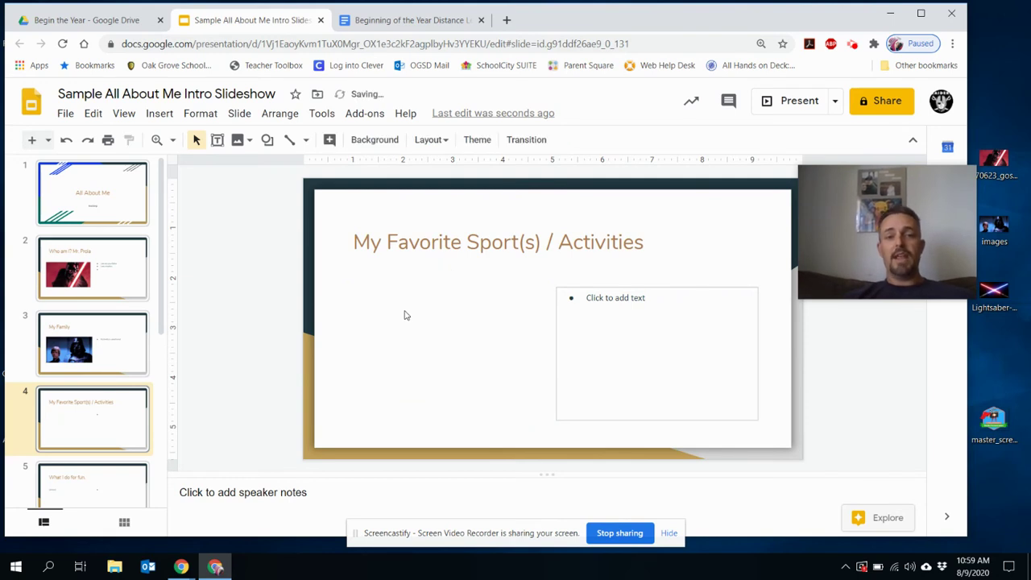
{"action": "left_click", "coordinate": [237, 141]}
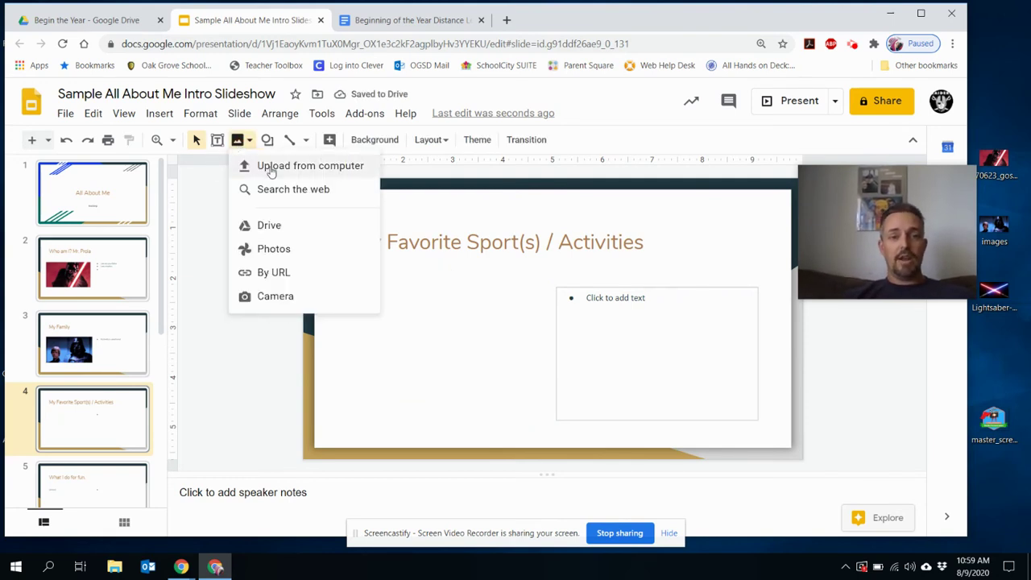
{"action": "left_click", "coordinate": [272, 166]}
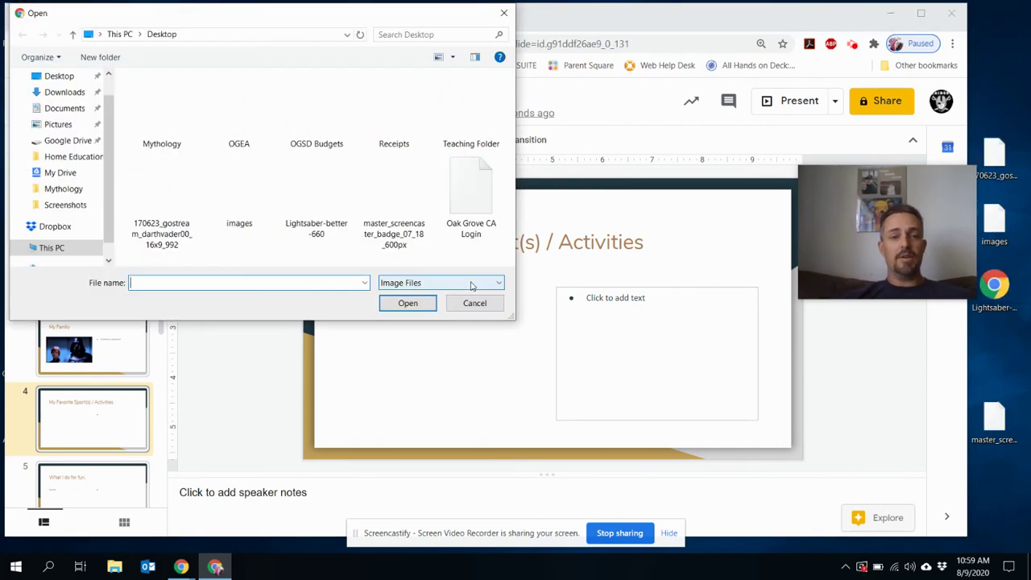
{"action": "double_click", "coordinate": [318, 200]}
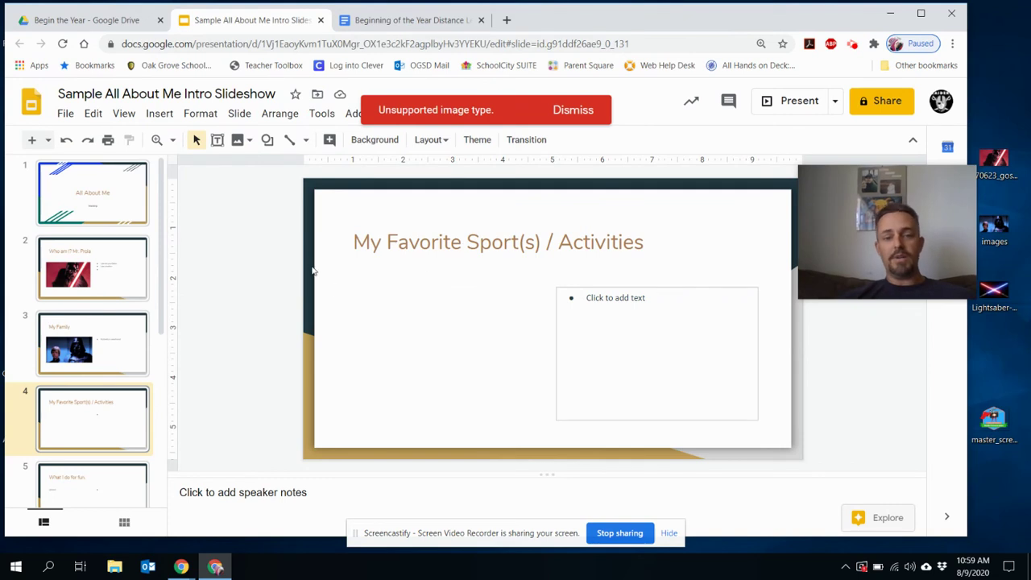
{"action": "left_click", "coordinate": [574, 110]}
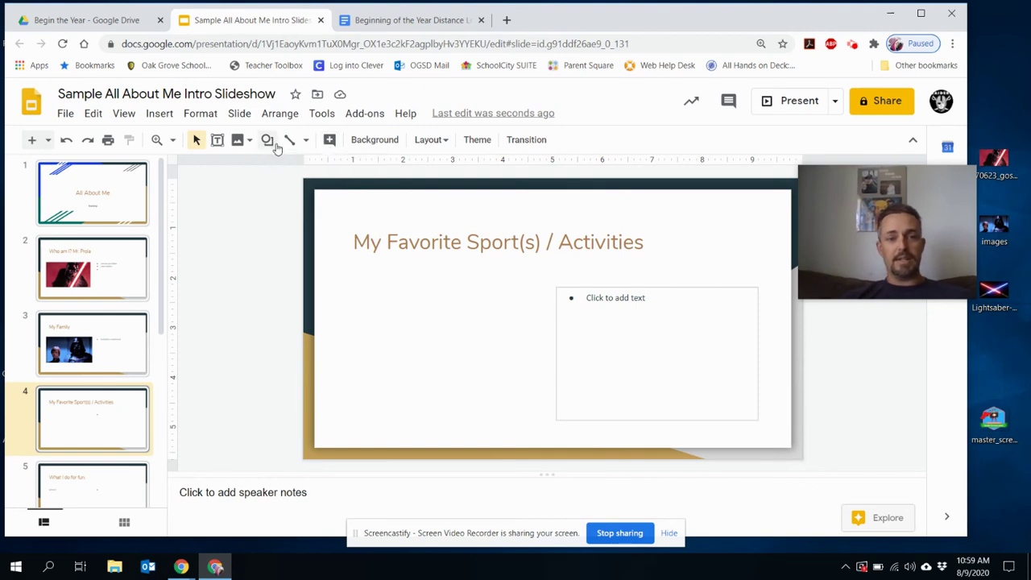
- Search the web for 'lightsaber' and insert the crossed blue and red lightsaber image onto slide 4
{"action": "left_click", "coordinate": [239, 141]}
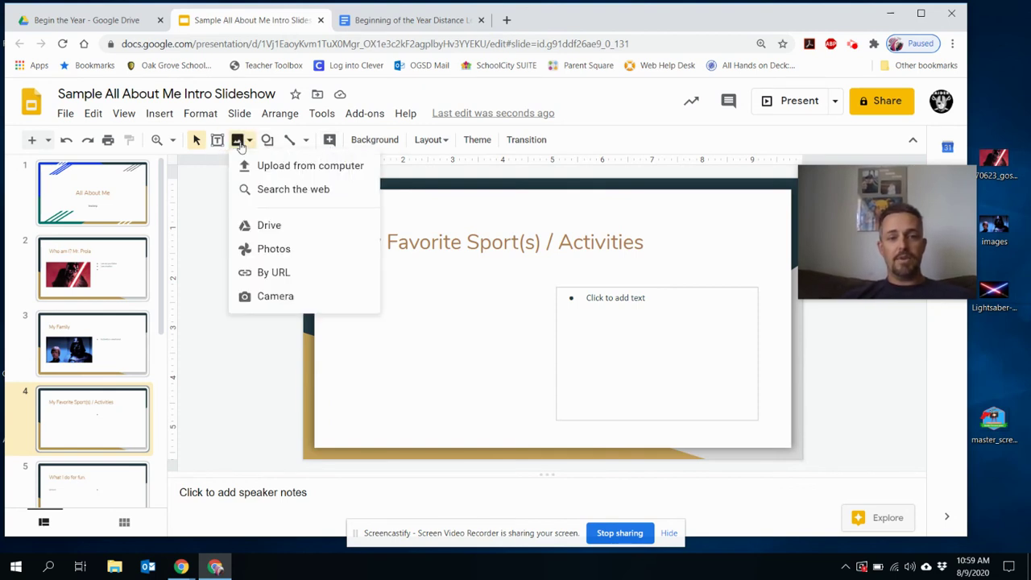
{"action": "left_click", "coordinate": [286, 191]}
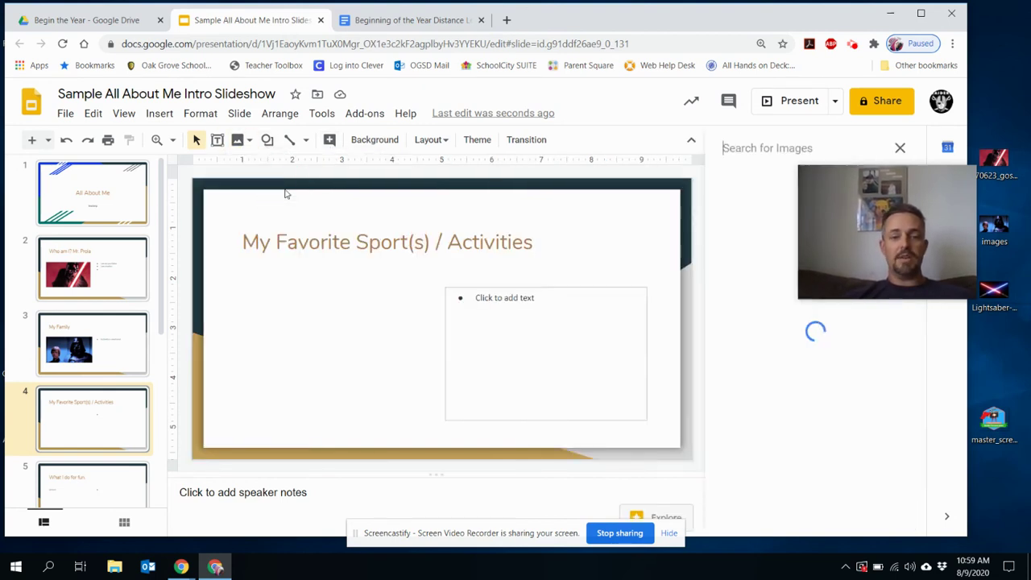
{"action": "mouse_move", "coordinate": [872, 191]}
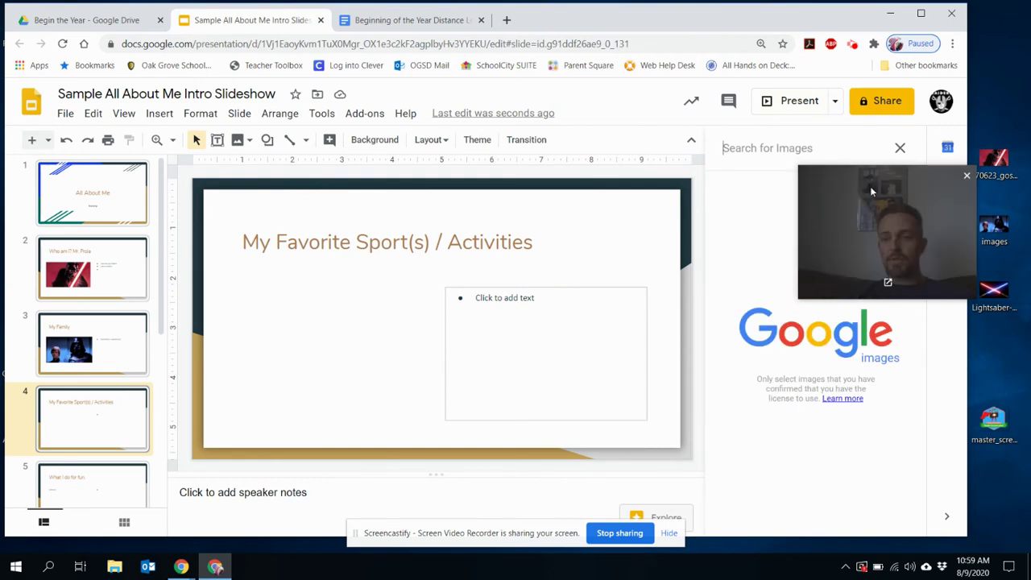
{"action": "left_click_drag", "start_coordinate": [874, 192], "coordinate": [547, 42]}
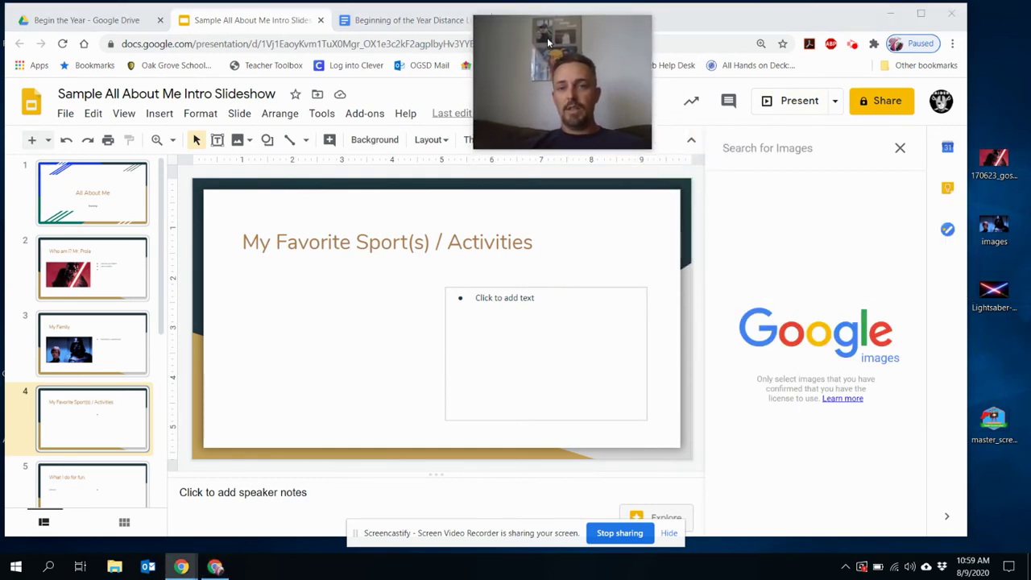
{"action": "left_click", "coordinate": [762, 148]}
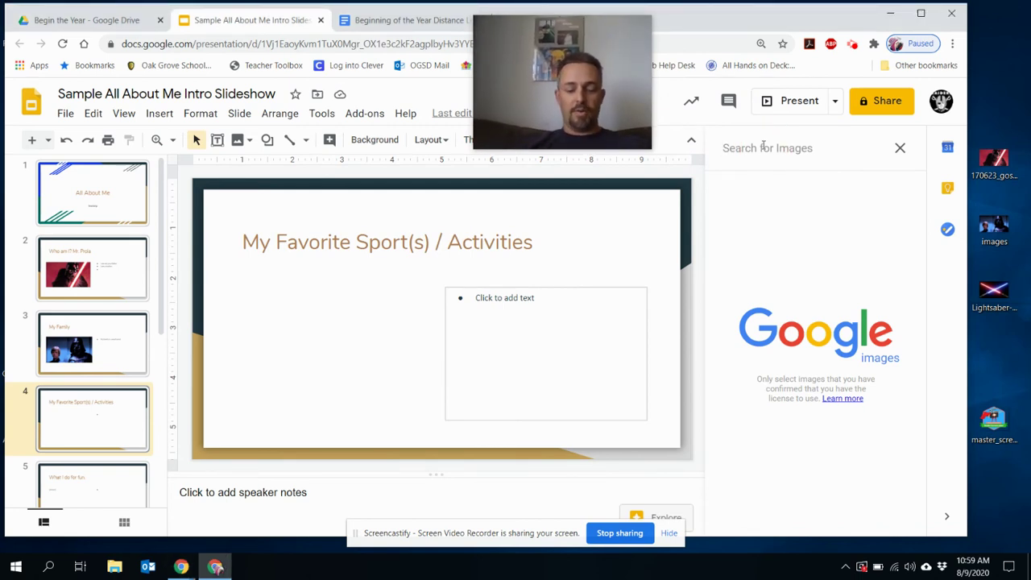
{"action": "type", "text": "lights"}
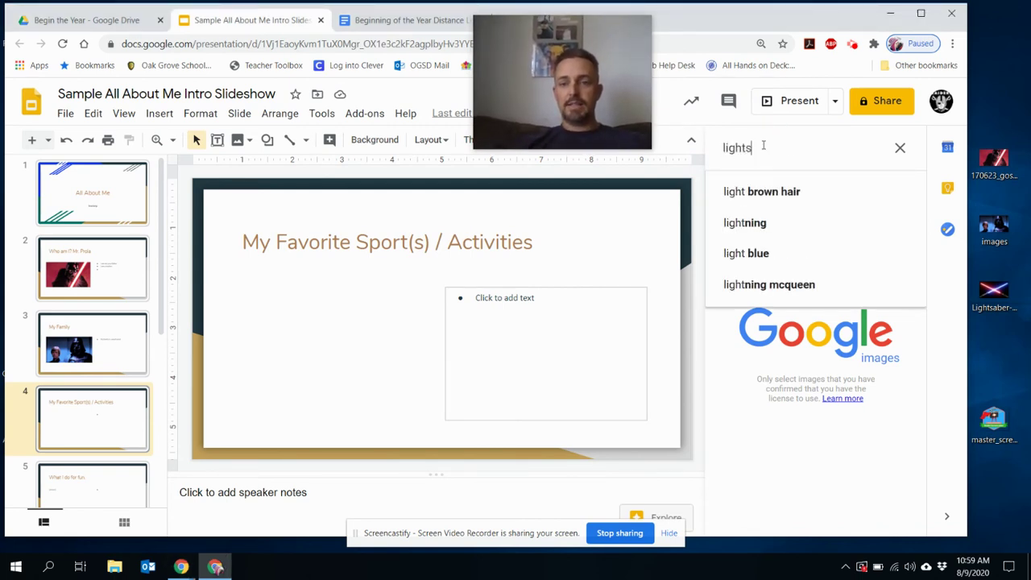
{"action": "type", "text": "aber"}
{"action": "key", "text": "Return"}
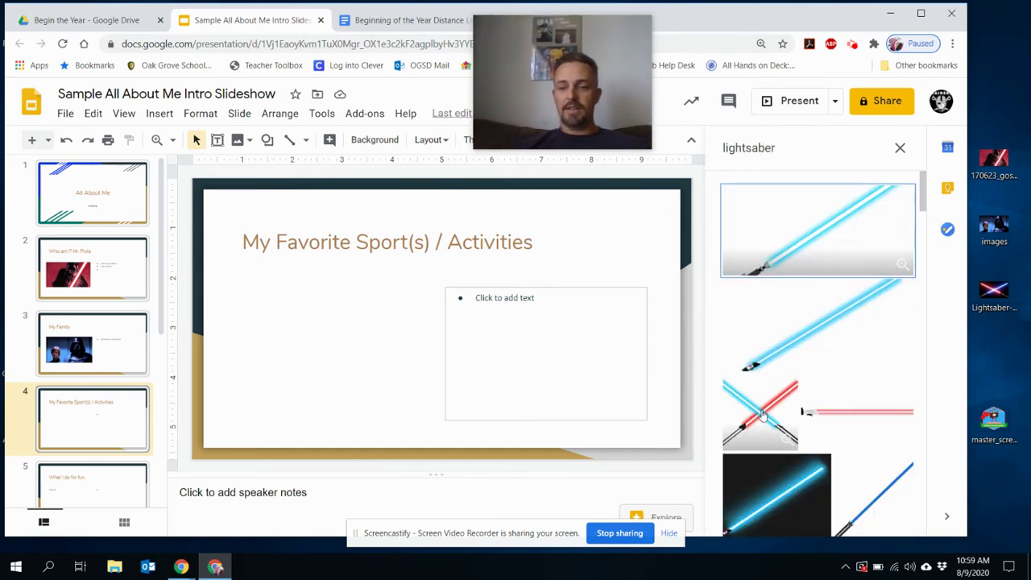
{"action": "double_click", "coordinate": [762, 416]}
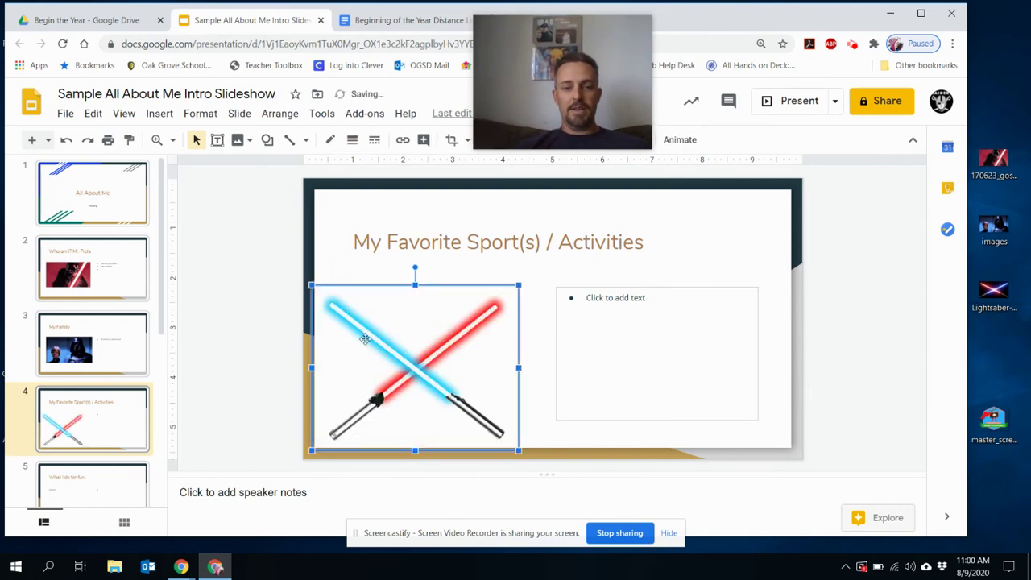
- Resize the lightsaber image from its corner and move it slightly up and right
{"action": "left_click_drag", "start_coordinate": [312, 285], "coordinate": [330, 295]}
{"action": "left_click", "coordinate": [422, 314]}
{"action": "left_click_drag", "start_coordinate": [422, 314], "coordinate": [431, 298]}
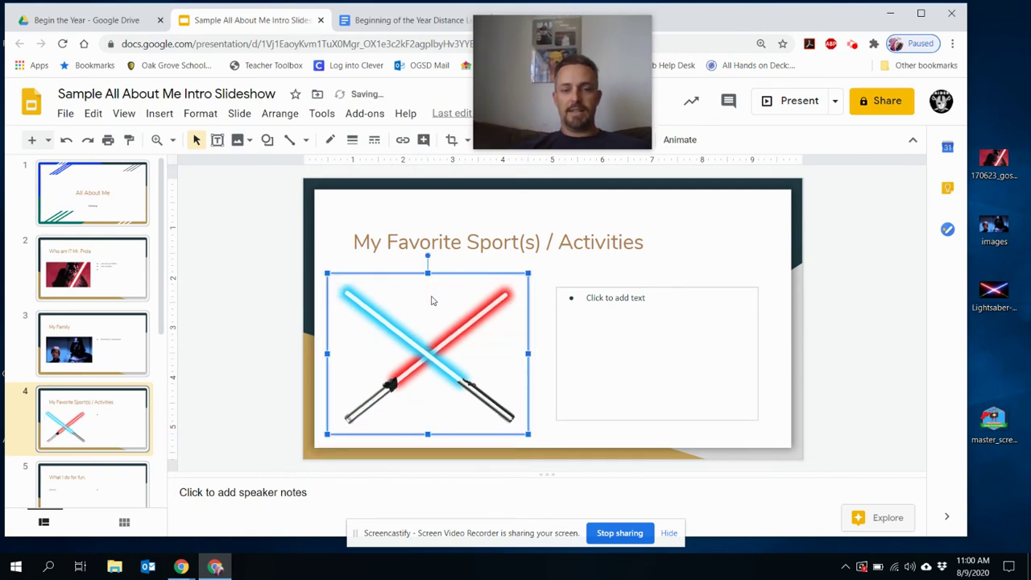
- Add the bullet 'Don't try this at home.' in the text box beside the image
{"action": "left_click", "coordinate": [644, 297]}
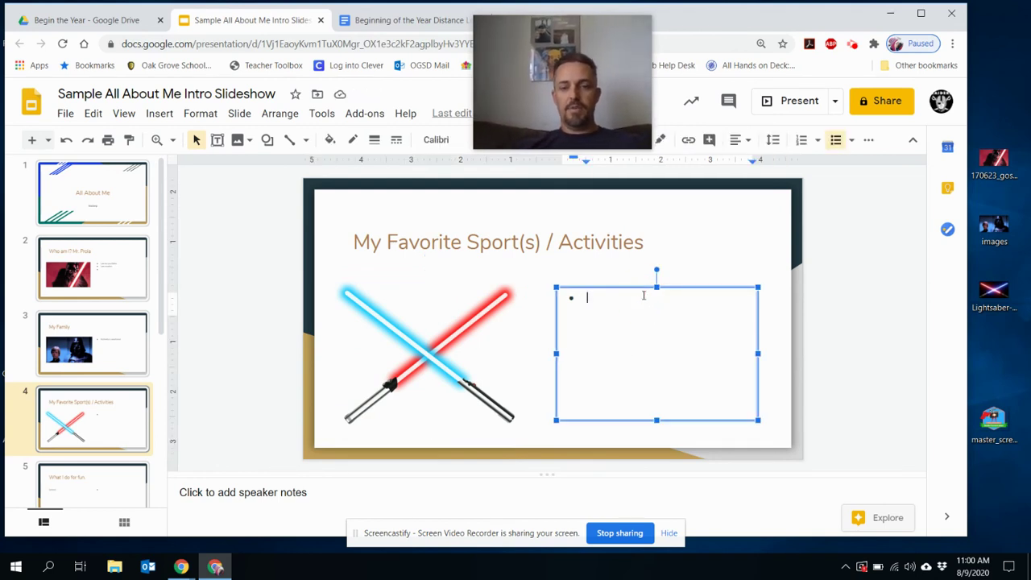
{"action": "type", "text": "Don't t"}
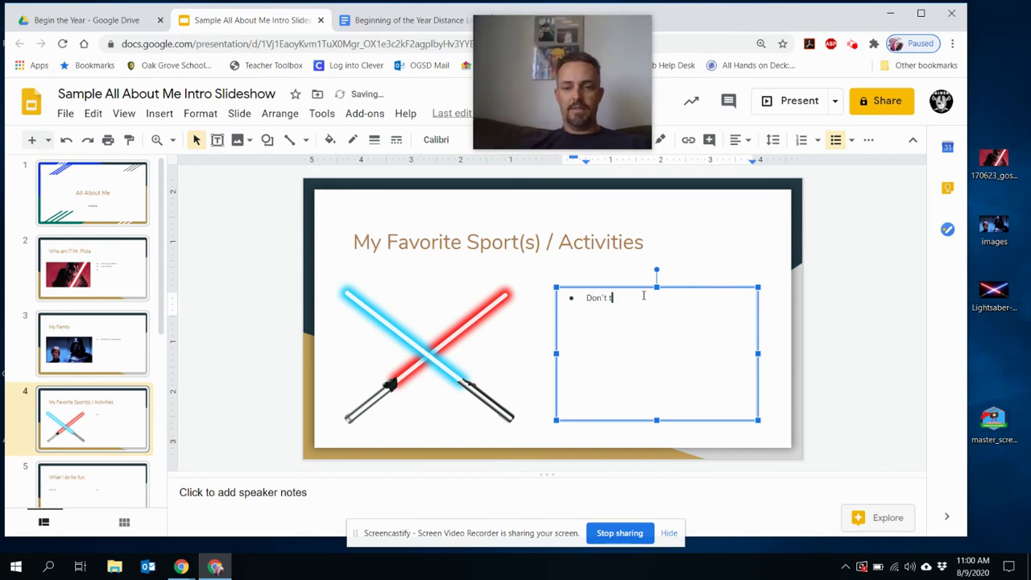
{"action": "type", "text": "ry this a"}
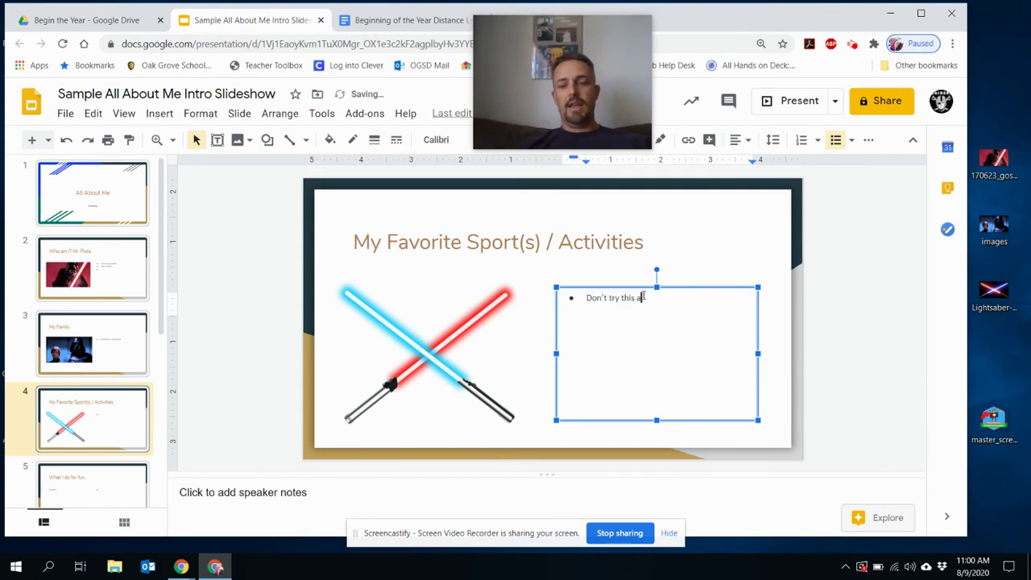
{"action": "type", "text": "t home."}
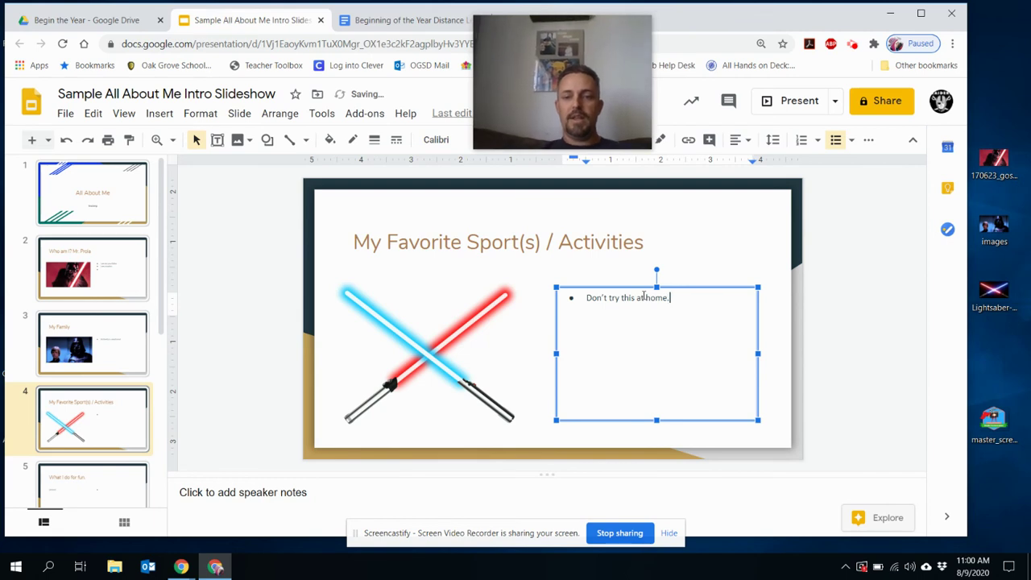
{"action": "mouse_move", "coordinate": [620, 61]}
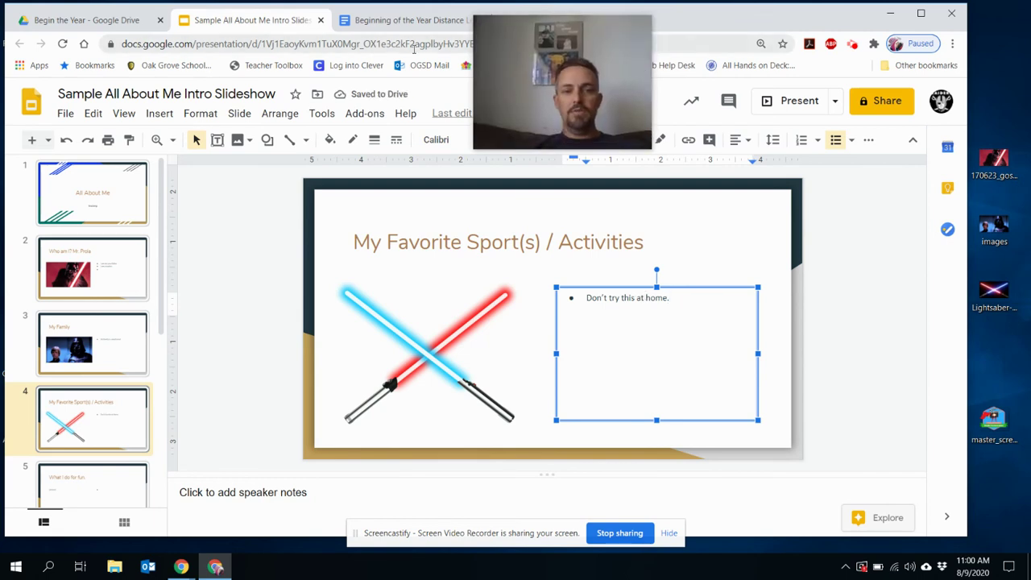
- Make the title 'My Favorite Sport(s) / Activities' bold with dark red text color
{"action": "left_click_drag", "start_coordinate": [559, 26], "coordinate": [908, 166]}
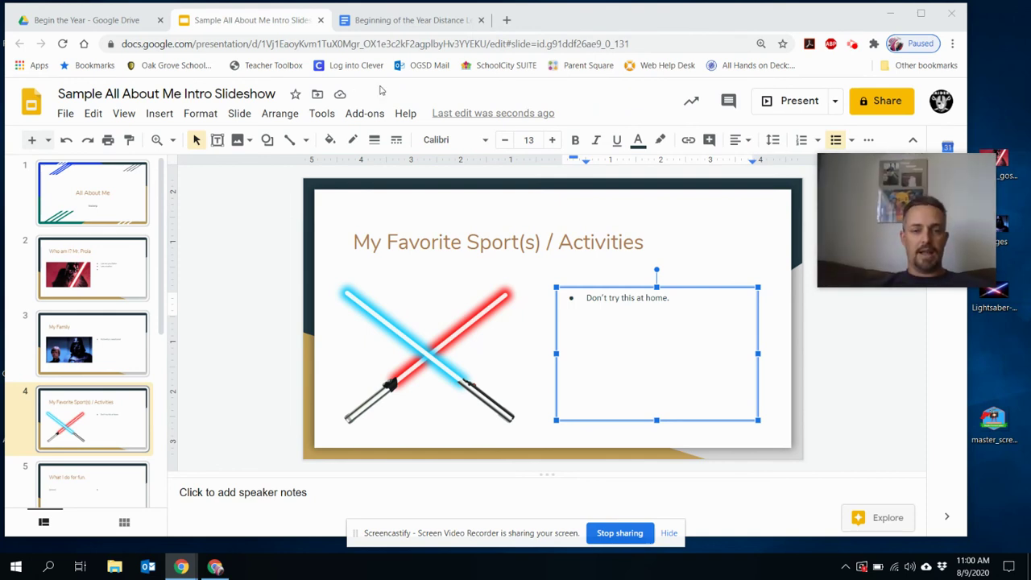
{"action": "left_click", "coordinate": [462, 242]}
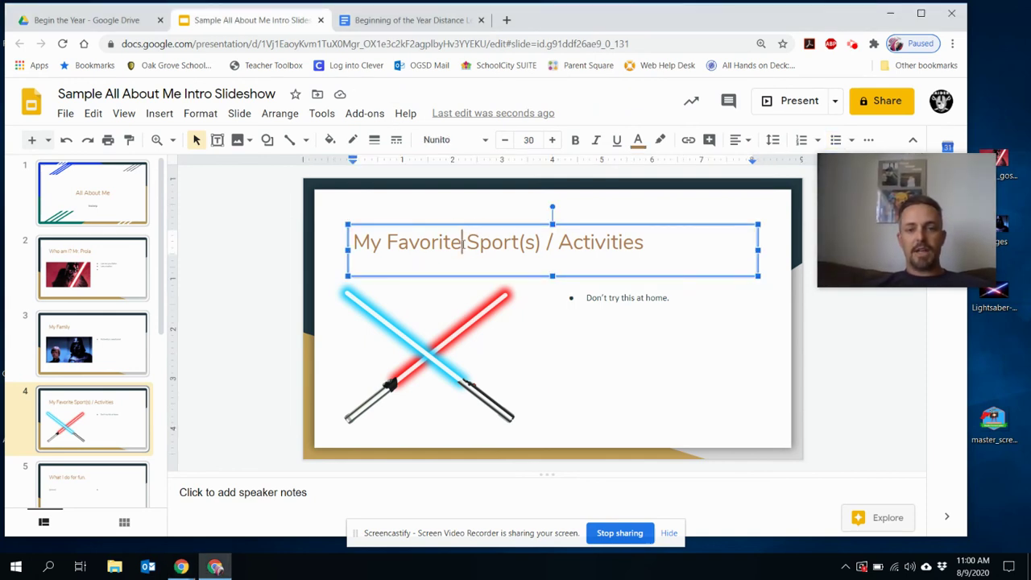
{"action": "left_click", "coordinate": [646, 242]}
{"action": "left_click_drag", "start_coordinate": [645, 243], "coordinate": [357, 241]}
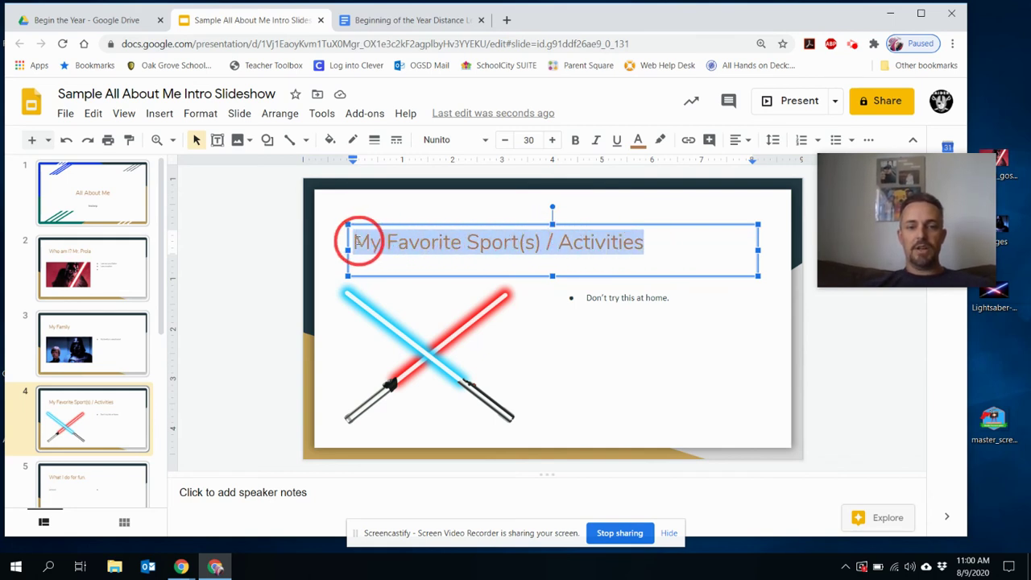
{"action": "left_click", "coordinate": [575, 139]}
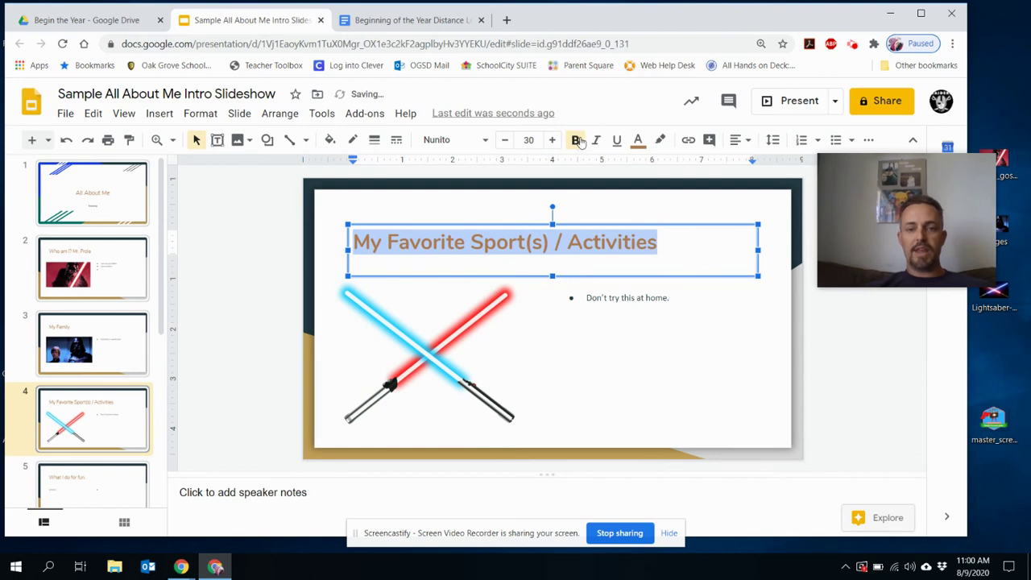
{"action": "left_click", "coordinate": [637, 140]}
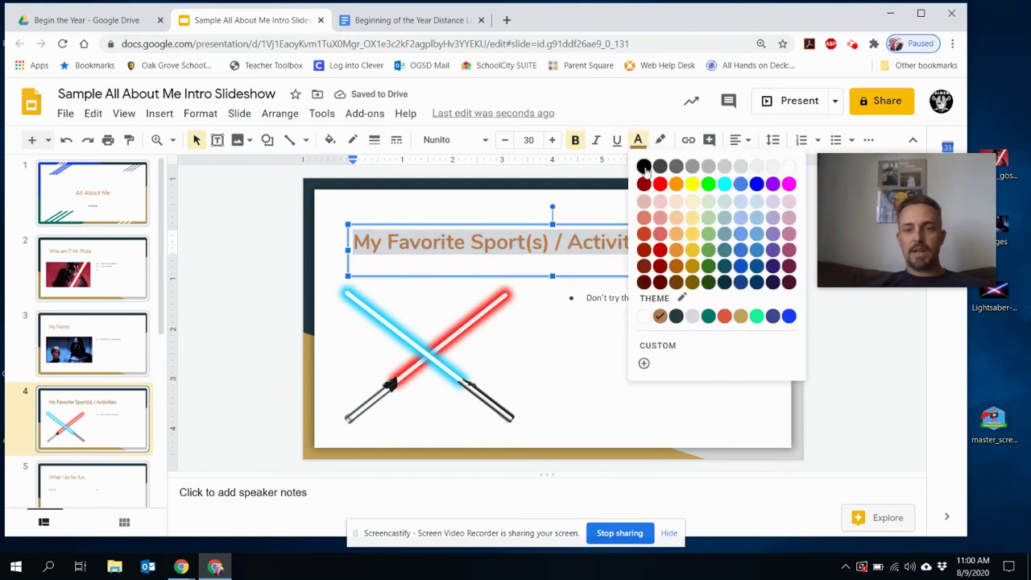
{"action": "left_click", "coordinate": [644, 167]}
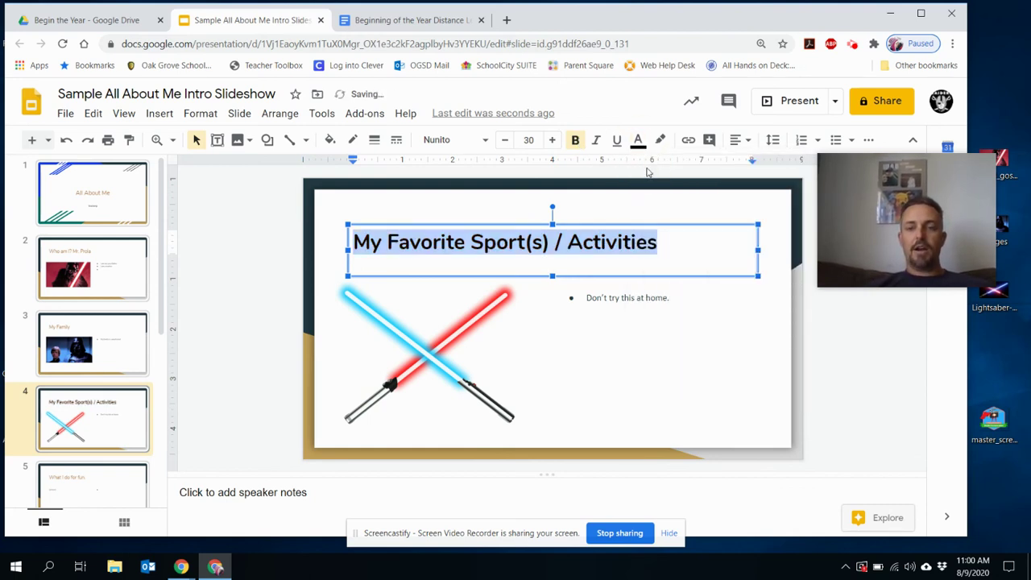
{"action": "left_click", "coordinate": [637, 140]}
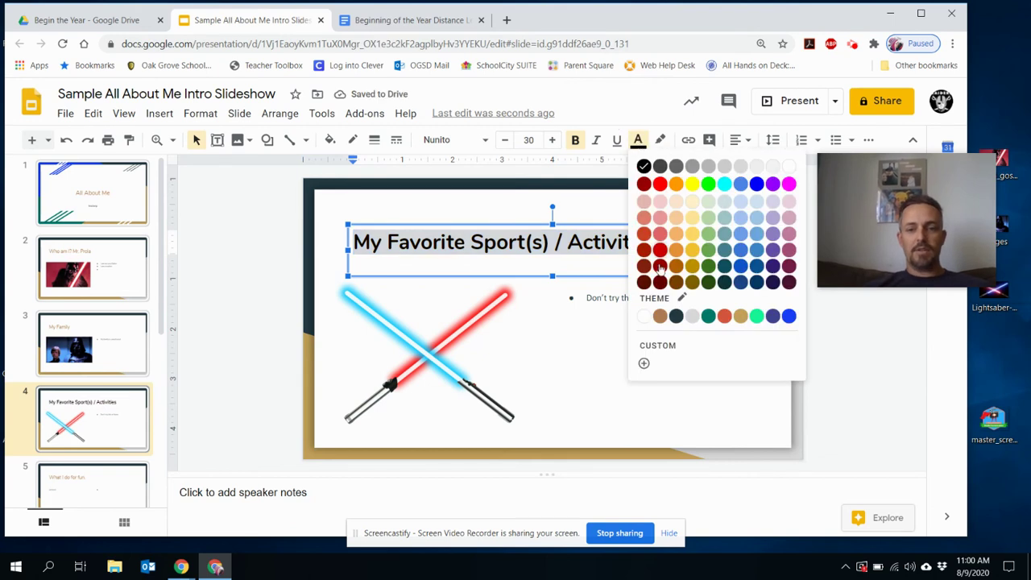
{"action": "left_click", "coordinate": [643, 282]}
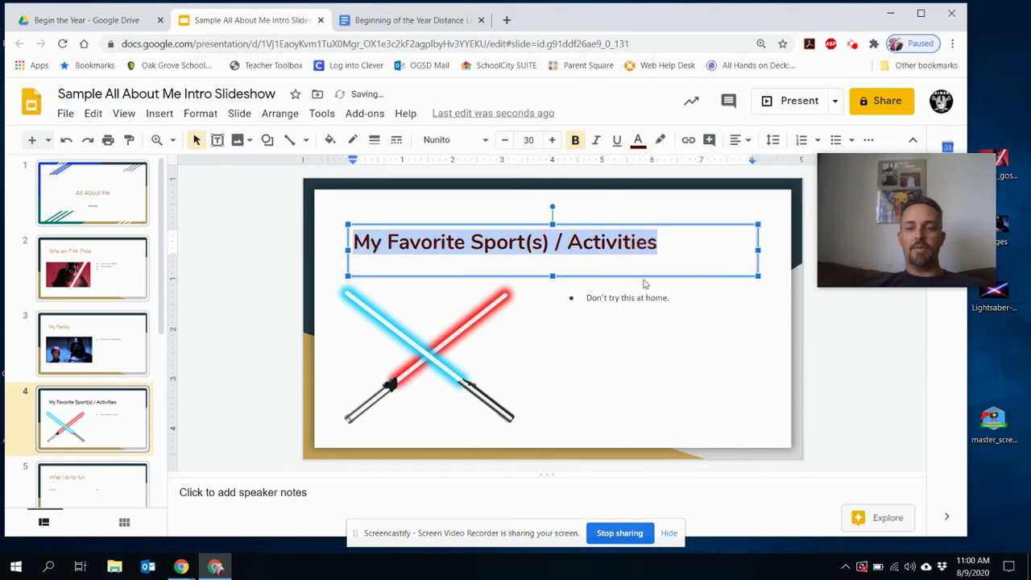
{"action": "left_click", "coordinate": [674, 242]}
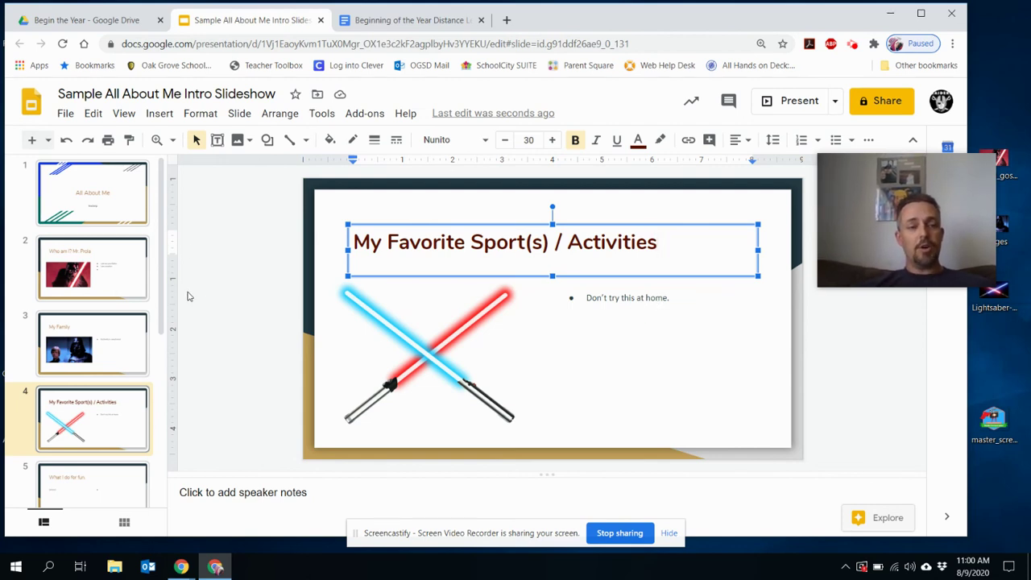
- Insert a new slide 5 after slide 4 using the Title and two columns layout
{"action": "left_click", "coordinate": [159, 115]}
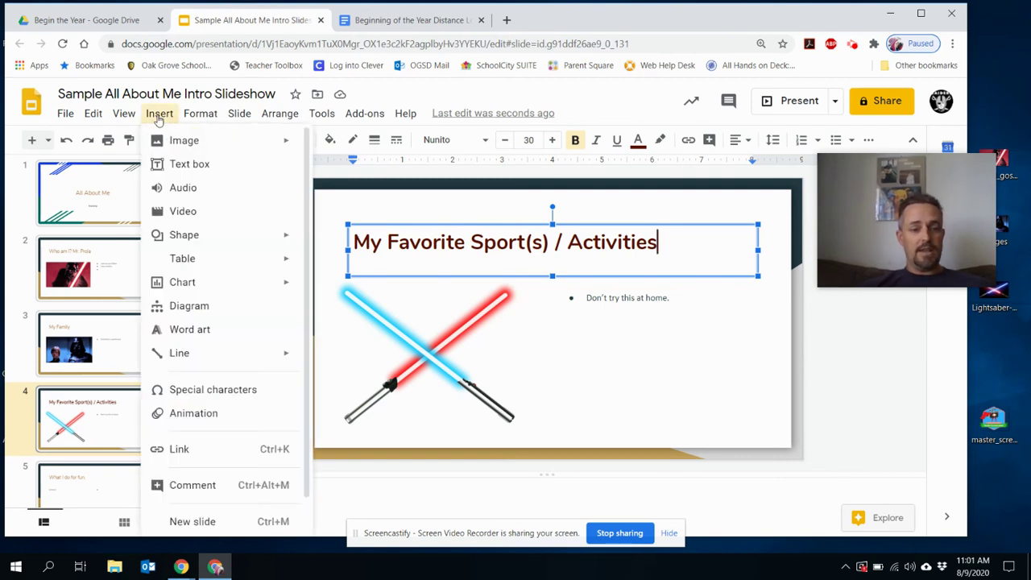
{"action": "left_click", "coordinate": [187, 520]}
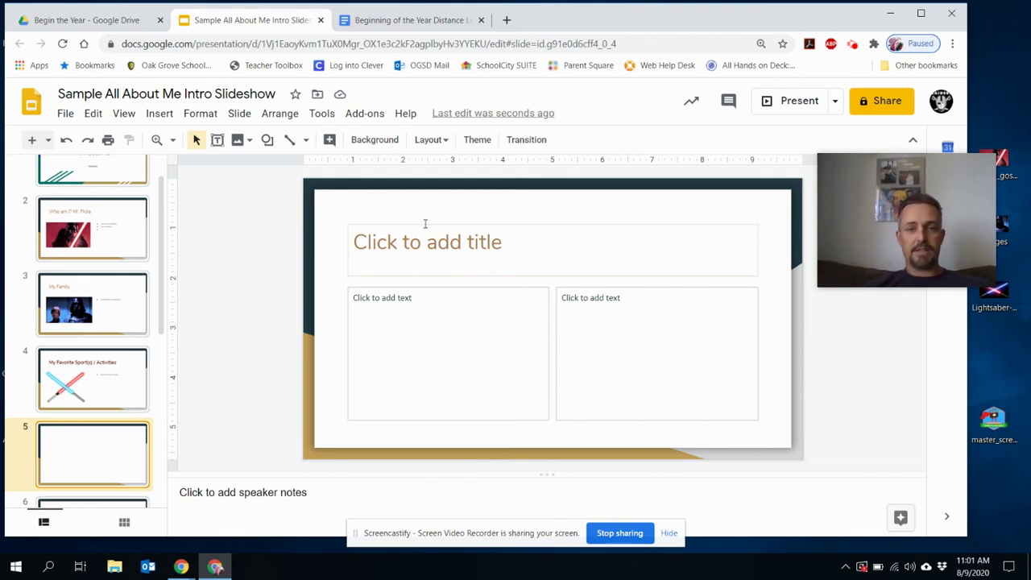
{"action": "left_click", "coordinate": [429, 140]}
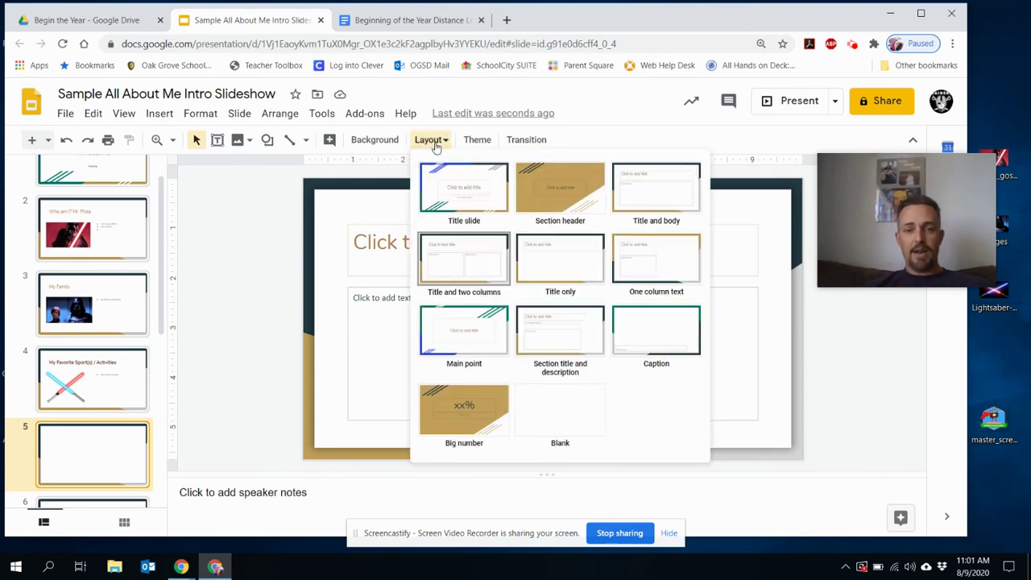
{"action": "left_click", "coordinate": [431, 140]}
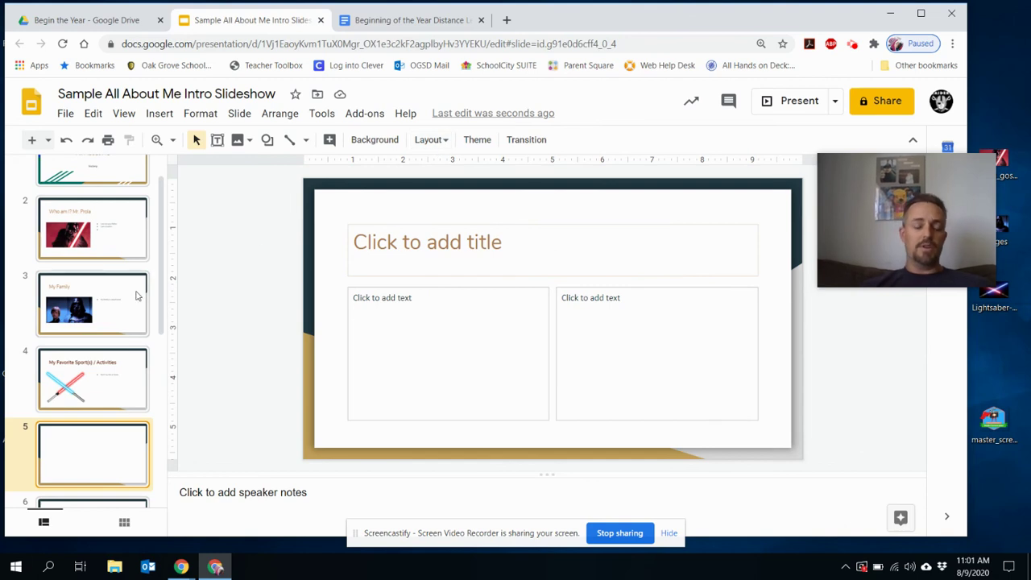
{"action": "scroll", "coordinate": [136, 282], "scroll_direction": "up", "scroll_amount": 1}
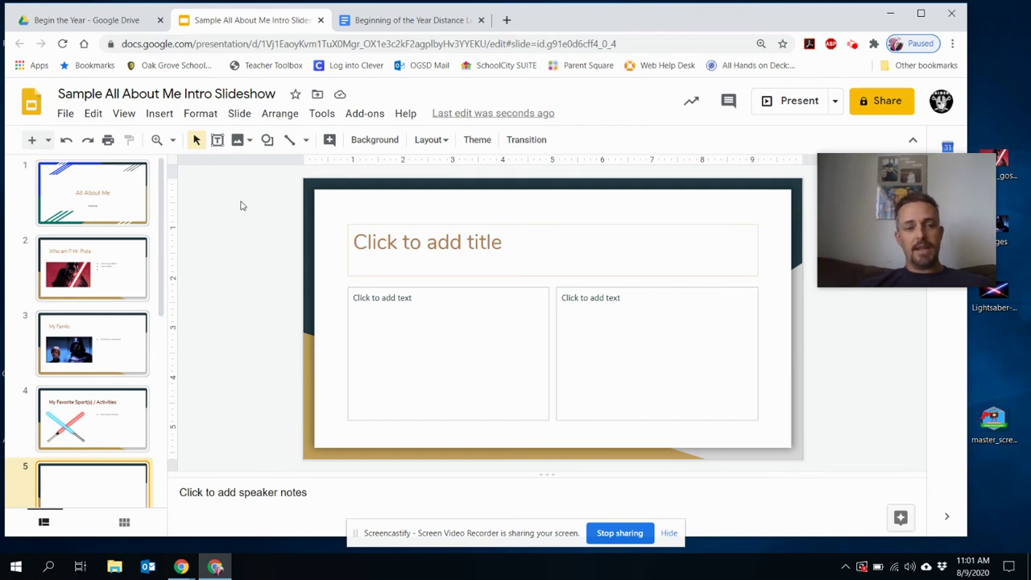
- Return to slide 1, the 'All About Me' title slide, in the filmstrip
{"action": "left_click", "coordinate": [112, 182]}
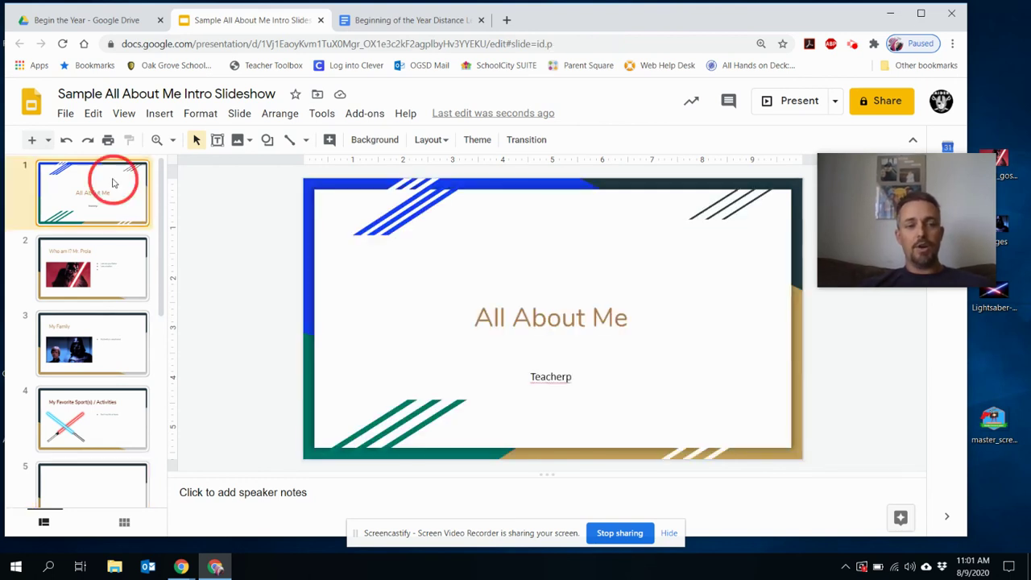